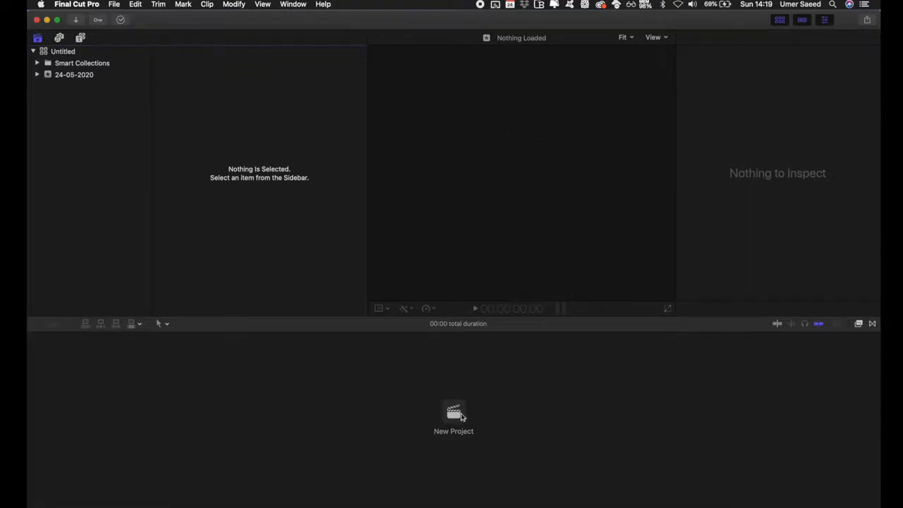
Create a new event named Coffee Shop with a new project, keeping the 1080p HD video settings
left_click(113, 5)
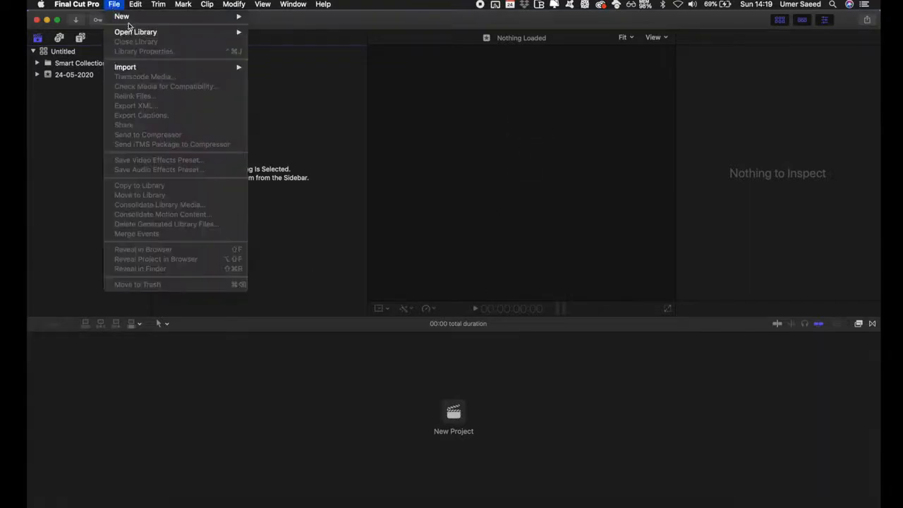
mouse_move(123, 16)
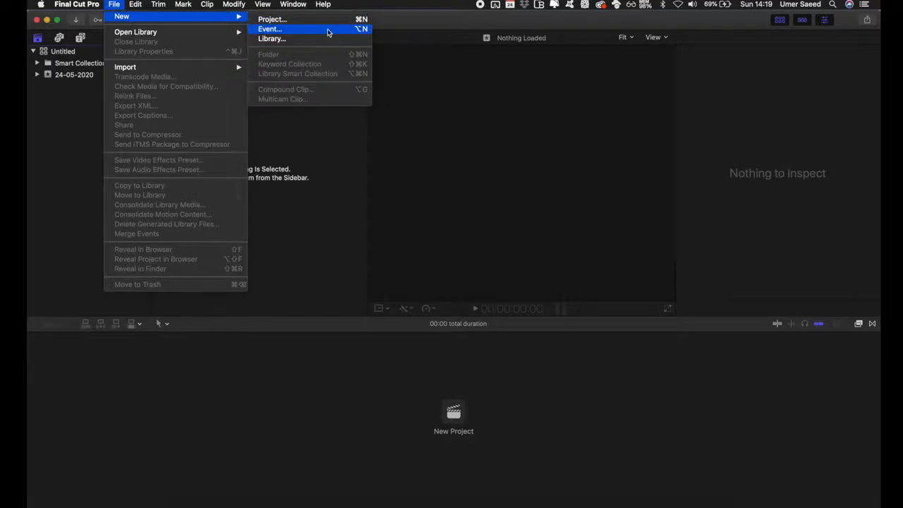
left_click(327, 31)
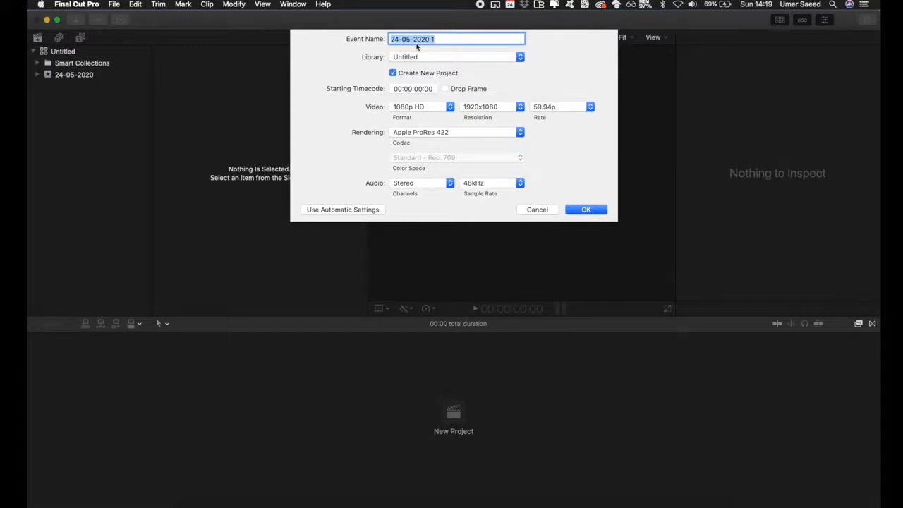
type("Coffee Shop")
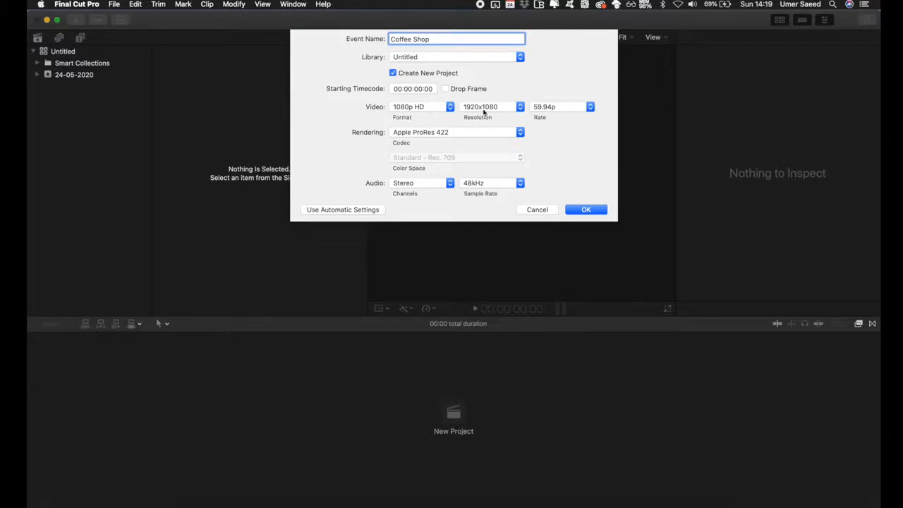
left_click(483, 111)
left_click(421, 108)
left_click(423, 107)
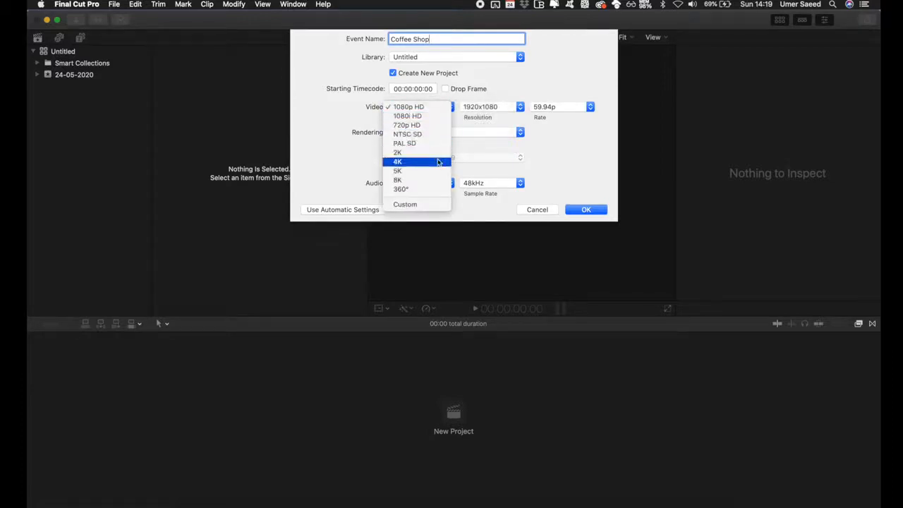
left_click(565, 139)
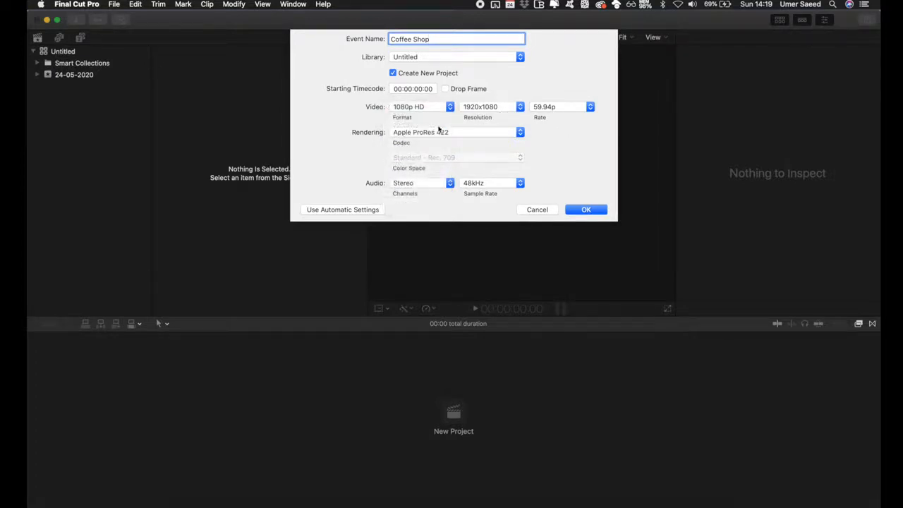
left_click(586, 209)
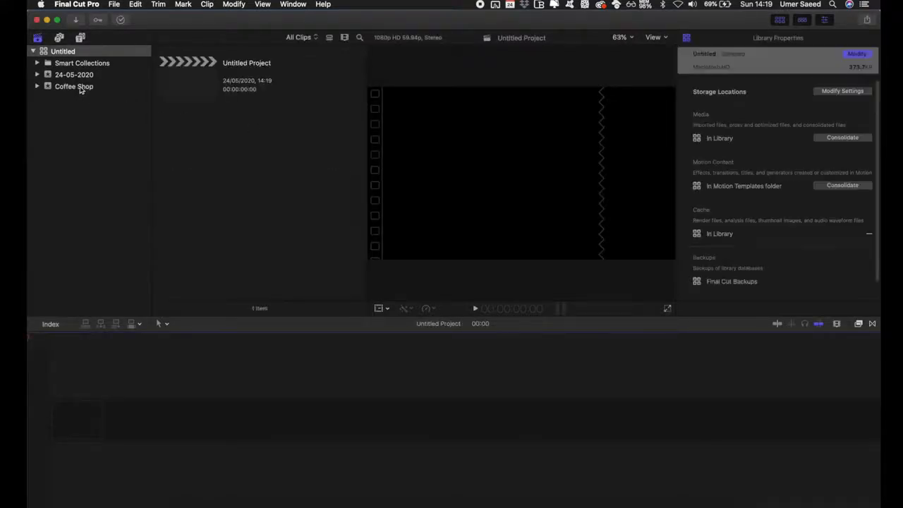
Rename the project in the Coffee Shop event to Coffee Shop Clips
left_click(81, 89)
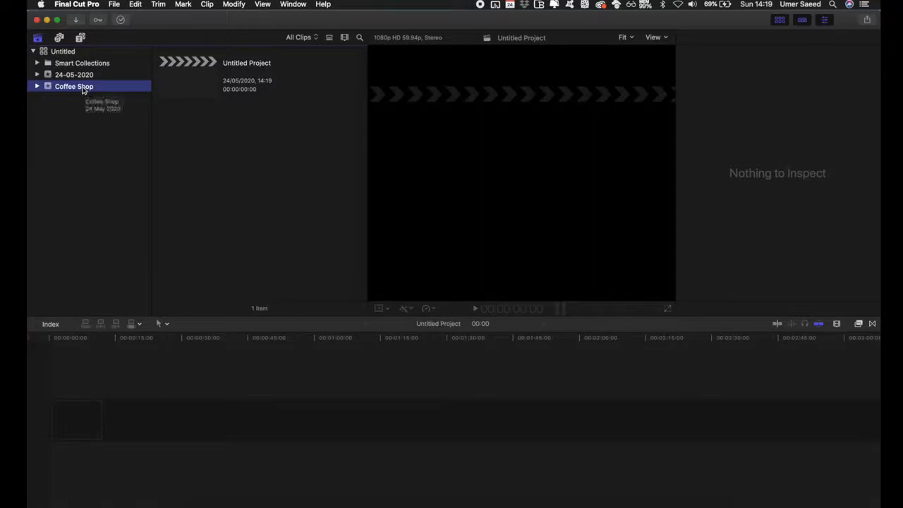
left_click(258, 64)
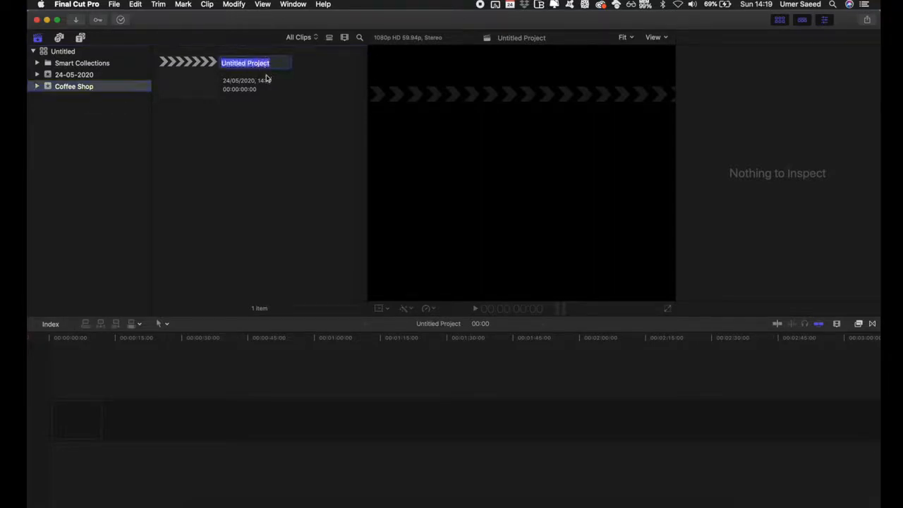
type("Coffee Shop Clips")
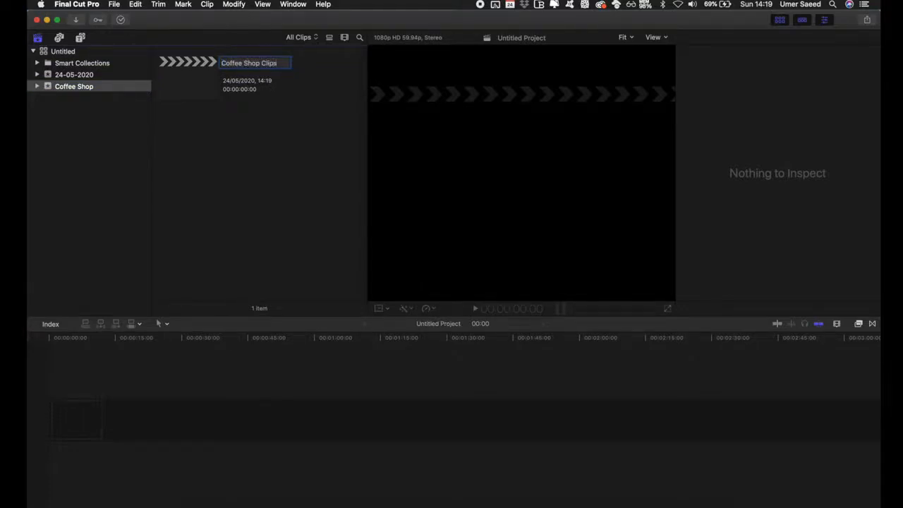
key("Return")
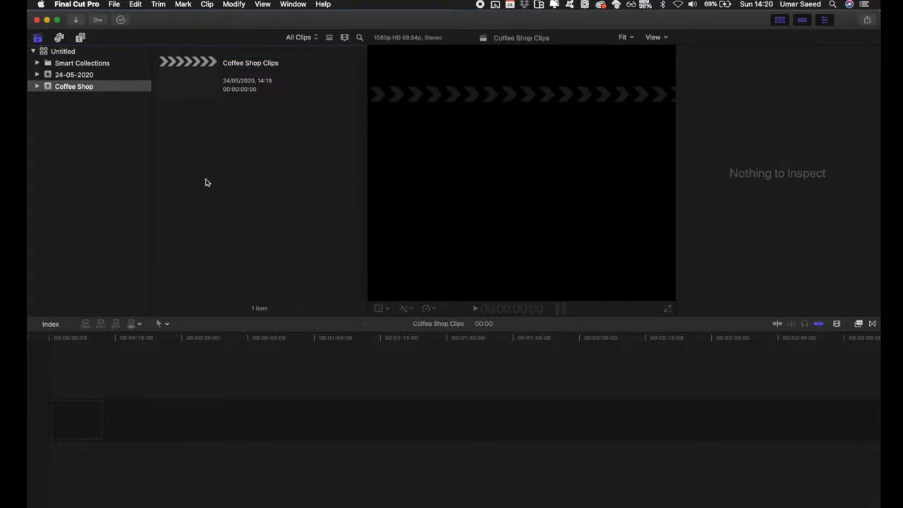
Import Clip 1 through Clip 4 from the Coffee Day folder into the Coffee Shop event
left_click(113, 5)
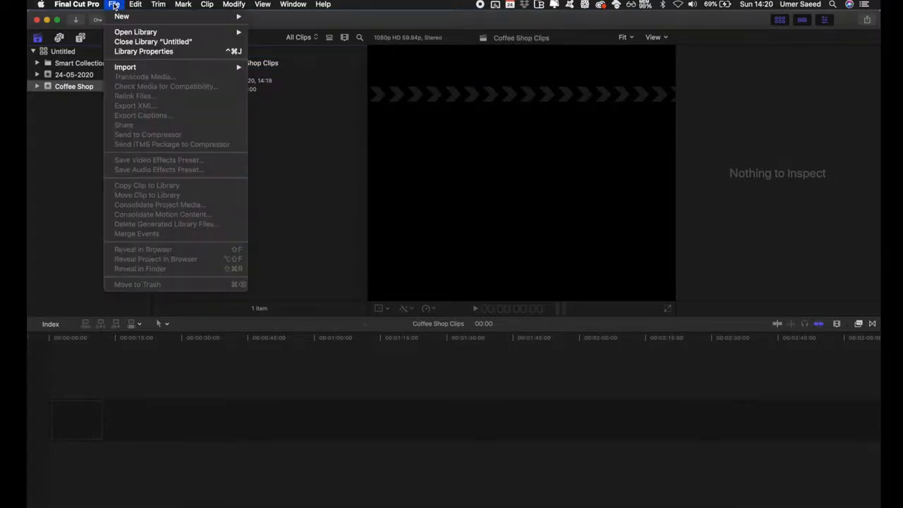
mouse_move(176, 67)
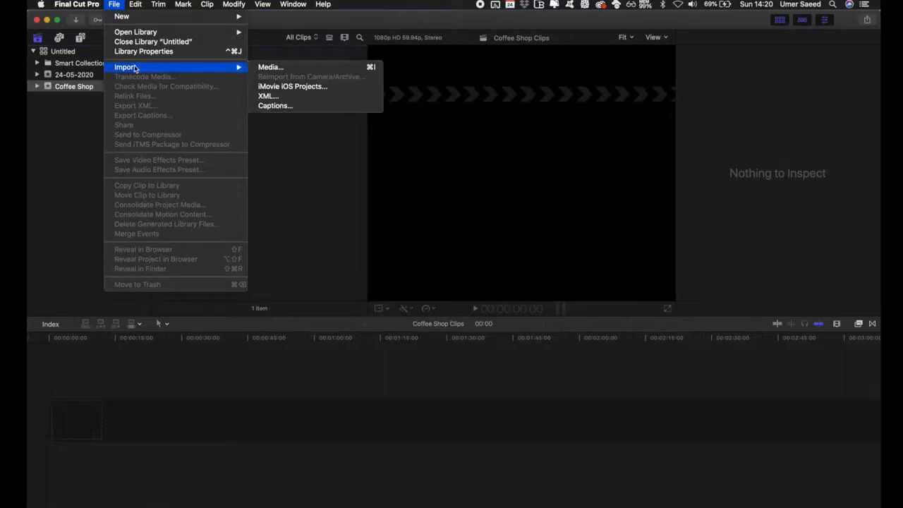
left_click(261, 69)
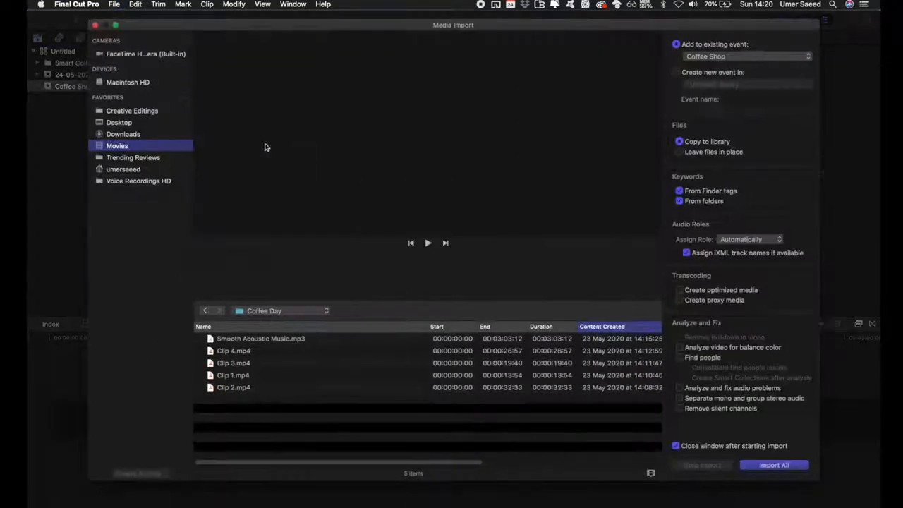
left_click_drag(250, 408, 232, 356)
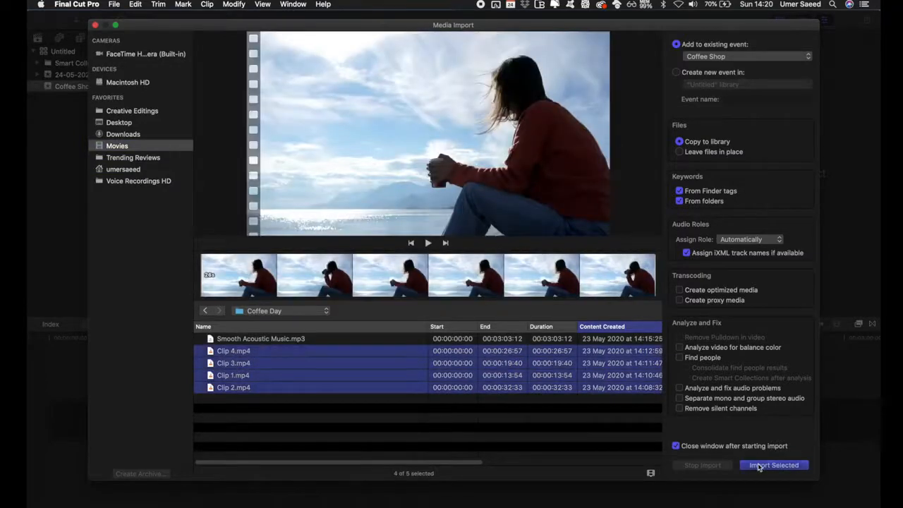
left_click(773, 465)
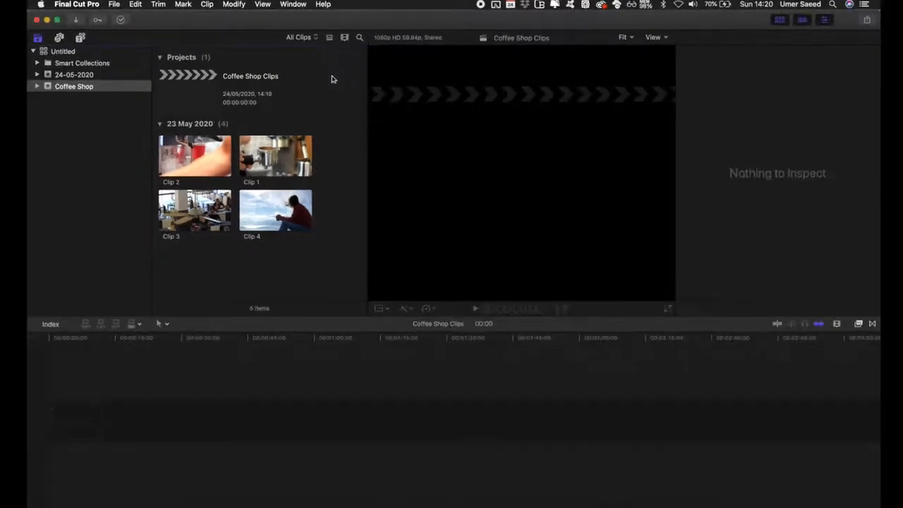
Set the browser clip filmstrip duration to All and make the thumbnails smaller
left_click(344, 37)
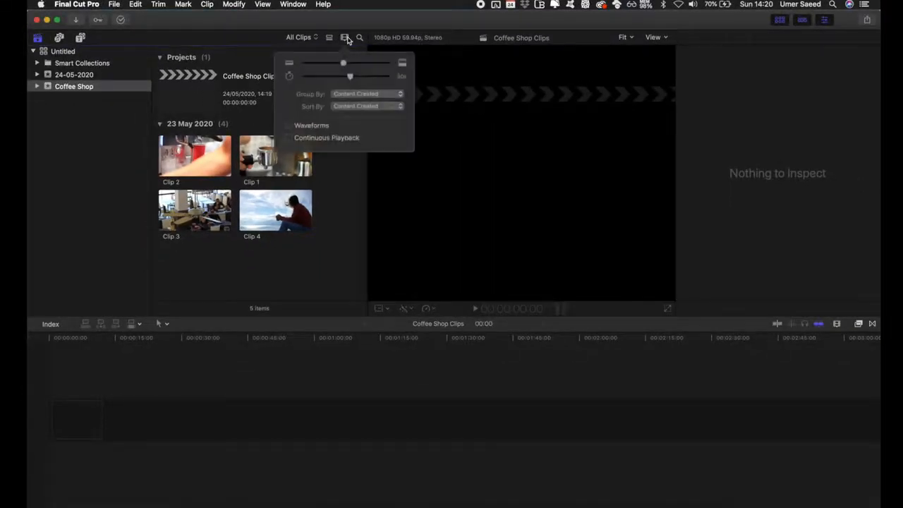
left_click_drag(348, 76, 363, 76)
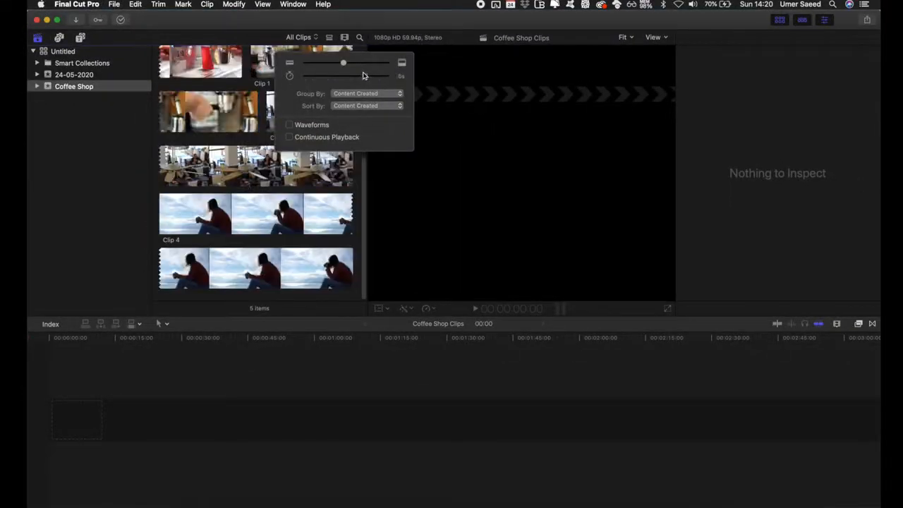
left_click_drag(363, 75, 306, 81)
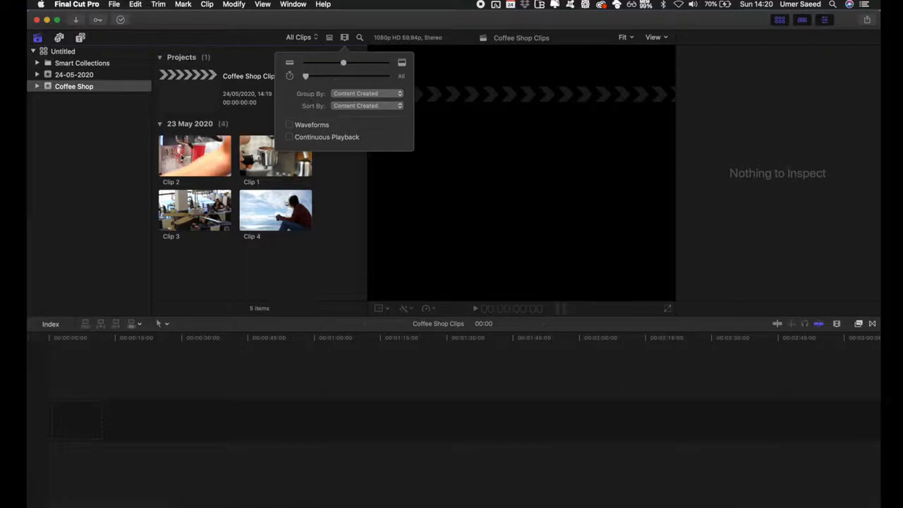
left_click_drag(344, 62, 323, 68)
left_click(283, 189)
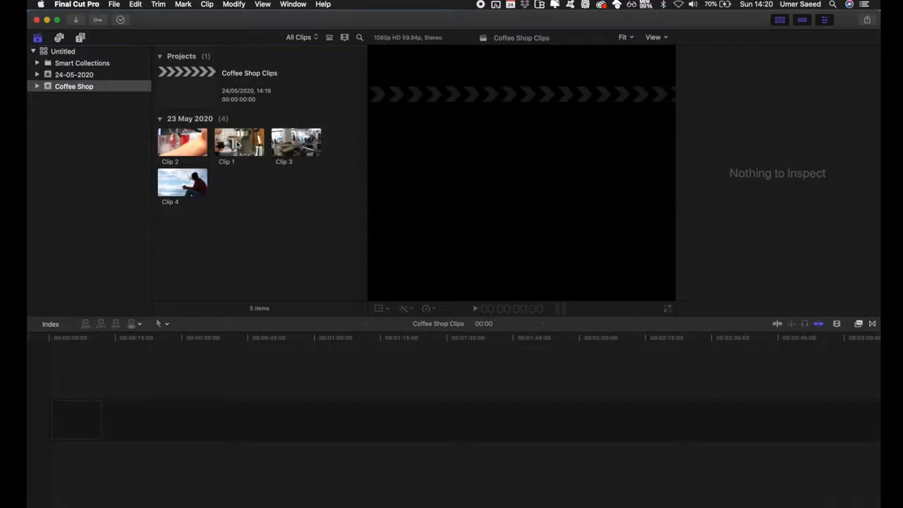
Add Clip 1, Clip 2, Clip 3 and Clip 4 to the project timeline in order
left_click_drag(240, 145, 106, 414)
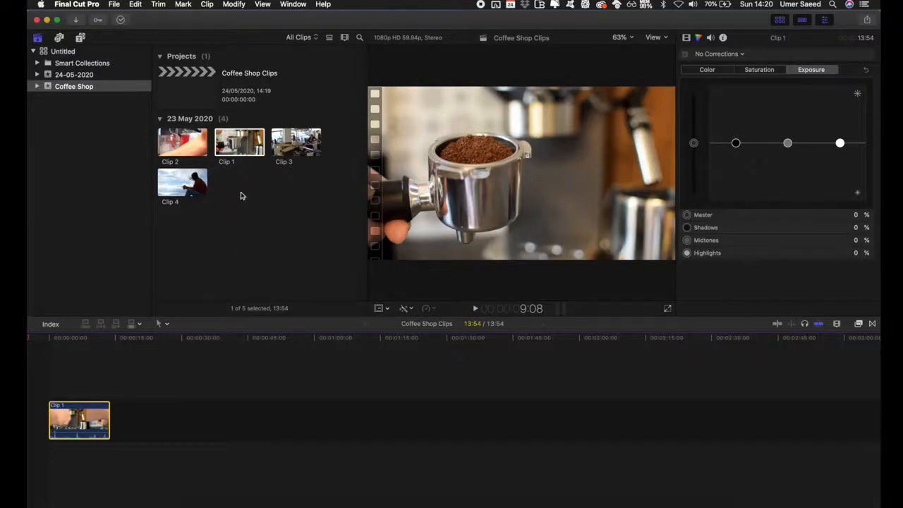
left_click(179, 139)
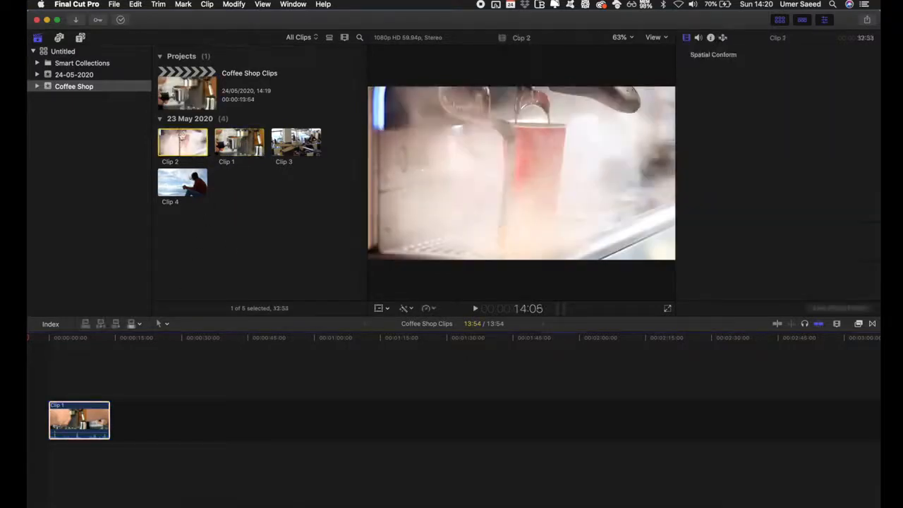
key("e")
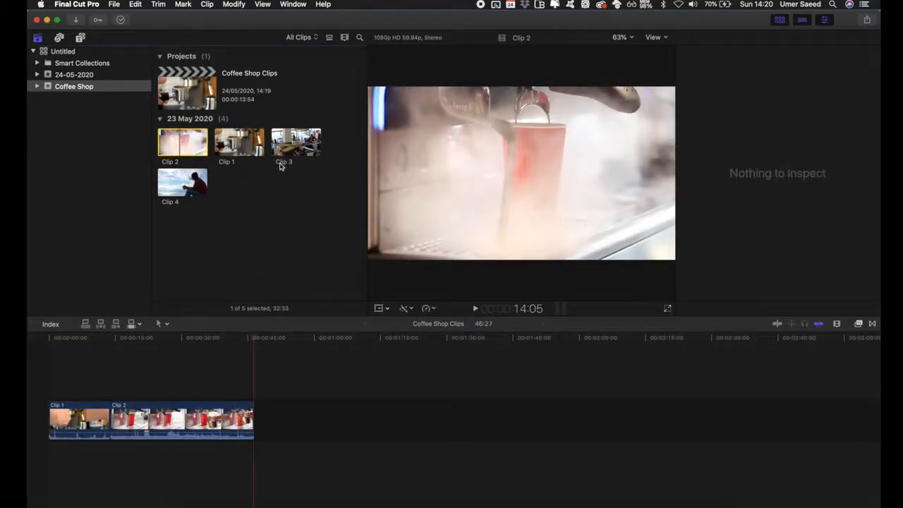
left_click(291, 145)
key("e")
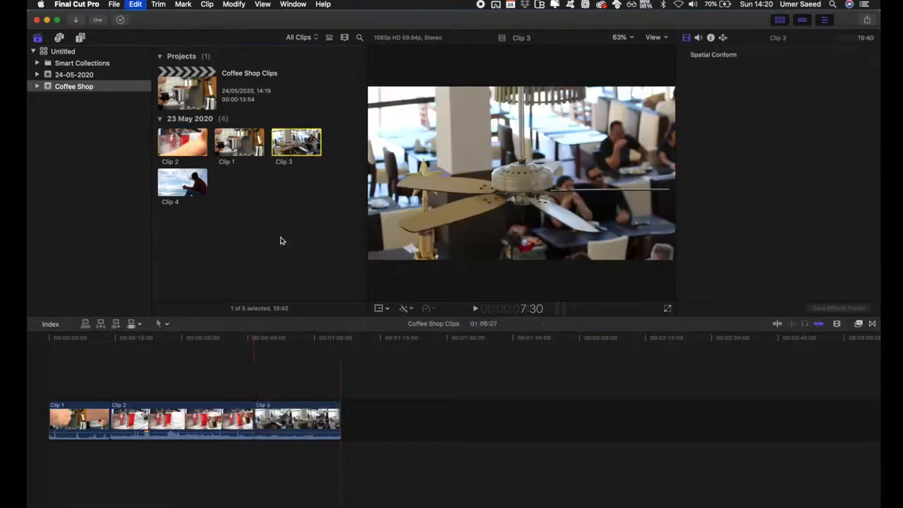
left_click(176, 178)
key("e")
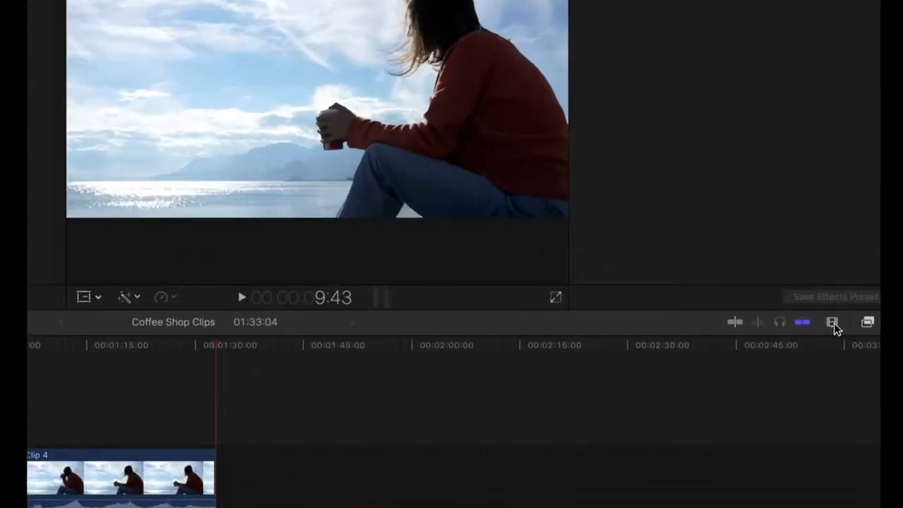
Adjust the timeline clip appearance to a taller height with filmstrip and waveform, and zoom the timeline slightly
left_click(835, 329)
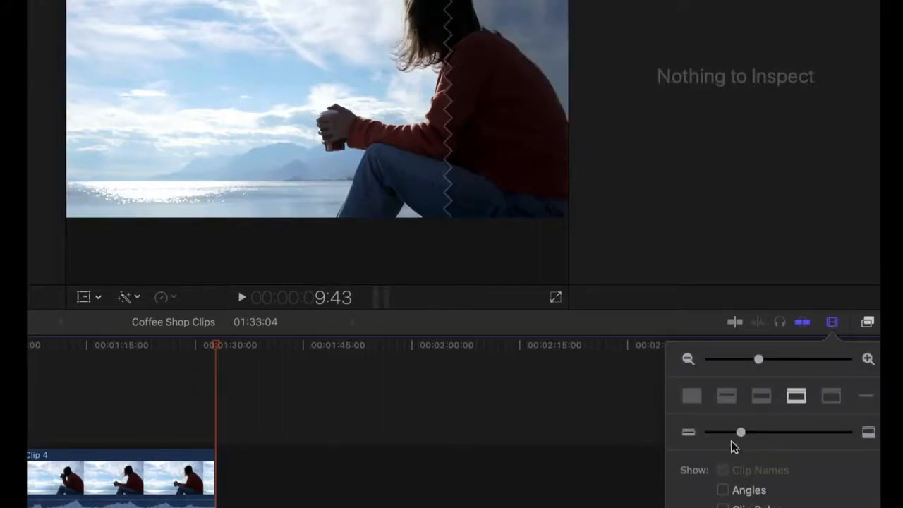
left_click_drag(741, 438, 770, 435)
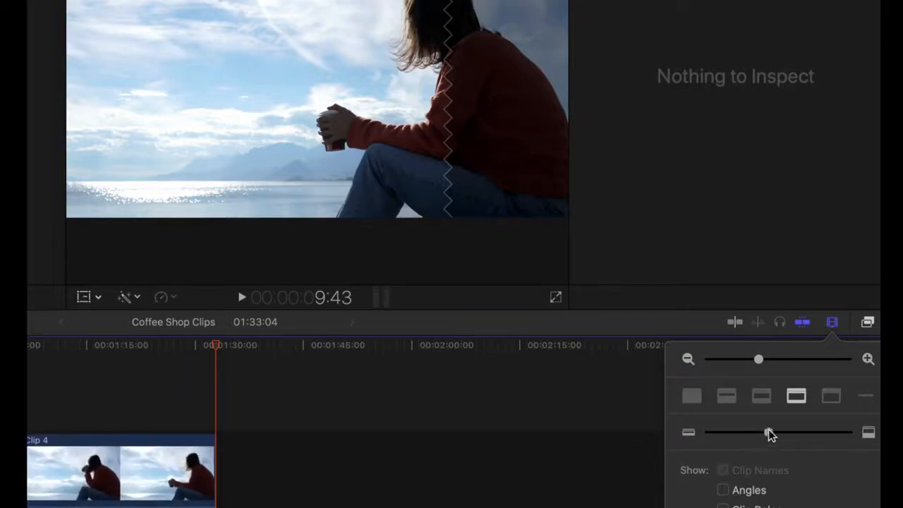
left_click(763, 397)
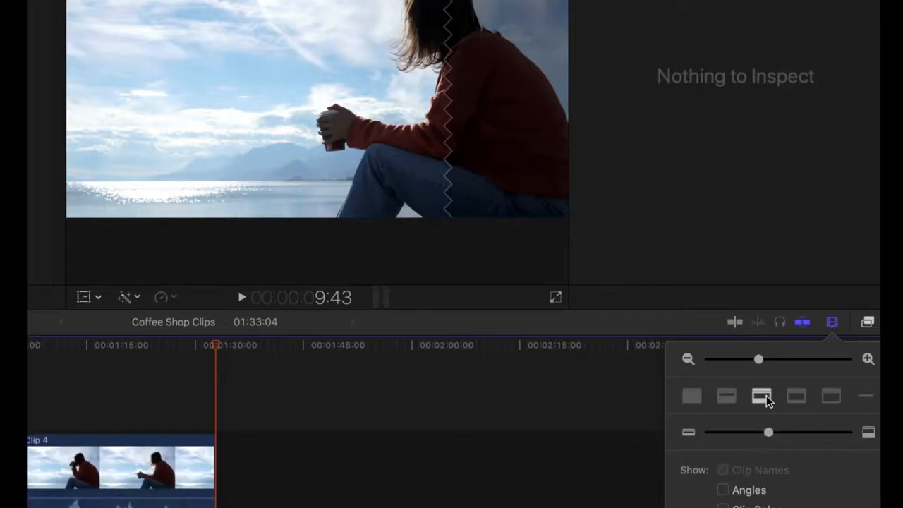
left_click(728, 399)
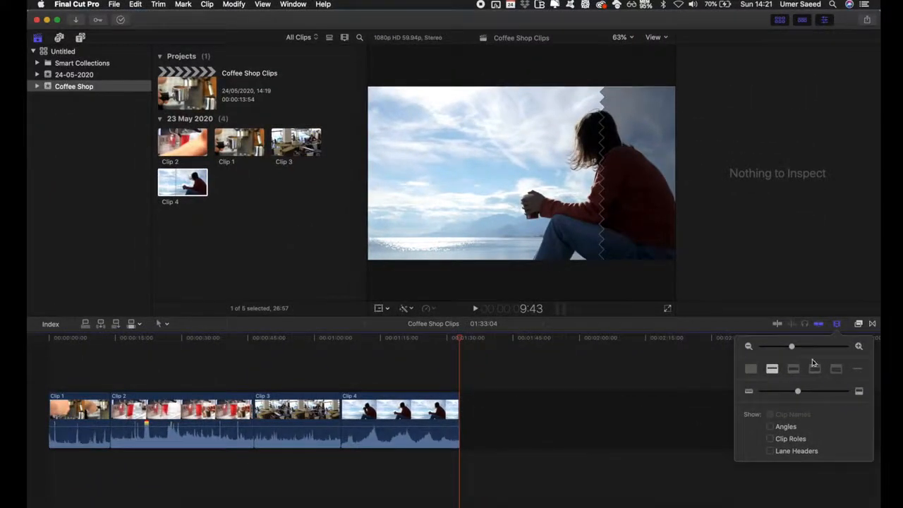
mouse_move(791, 347)
left_mouse_down()
mouse_move(811, 348)
mouse_move(779, 354)
mouse_move(797, 348)
left_mouse_up()
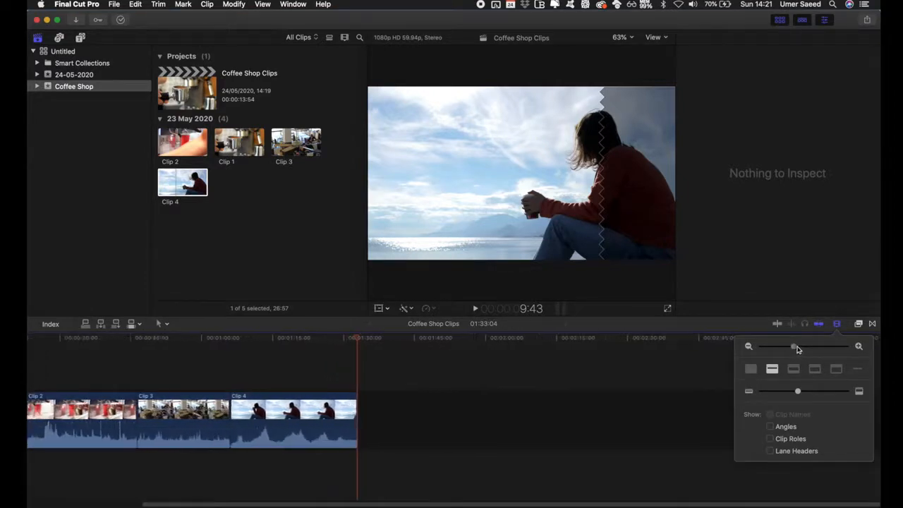
left_click(358, 344)
left_click(338, 361)
scroll(339, 361, "left", 5)
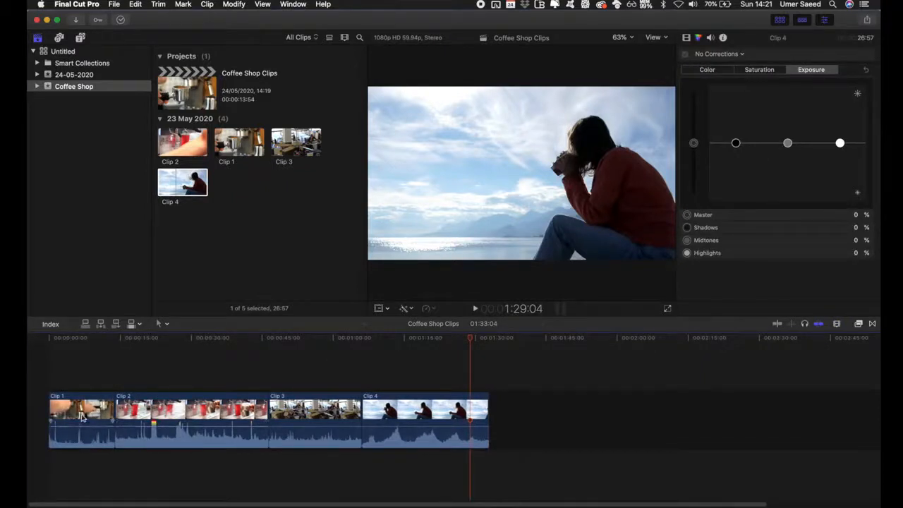
Detach the audio from Clip 1 in the timeline
left_click(83, 413)
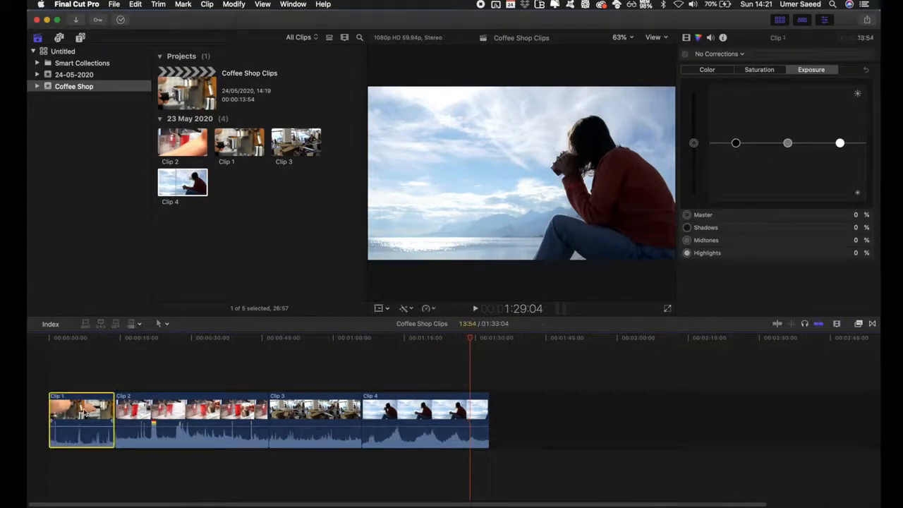
right_click(83, 413)
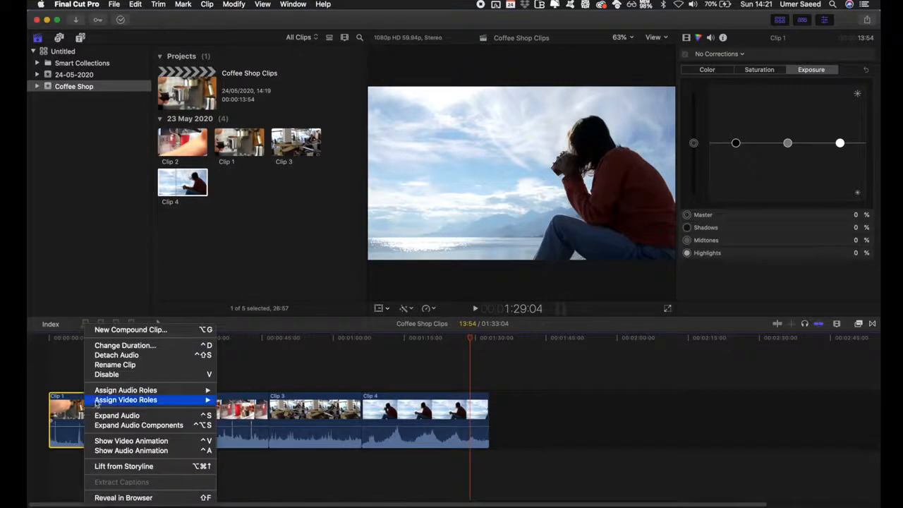
left_click(120, 355)
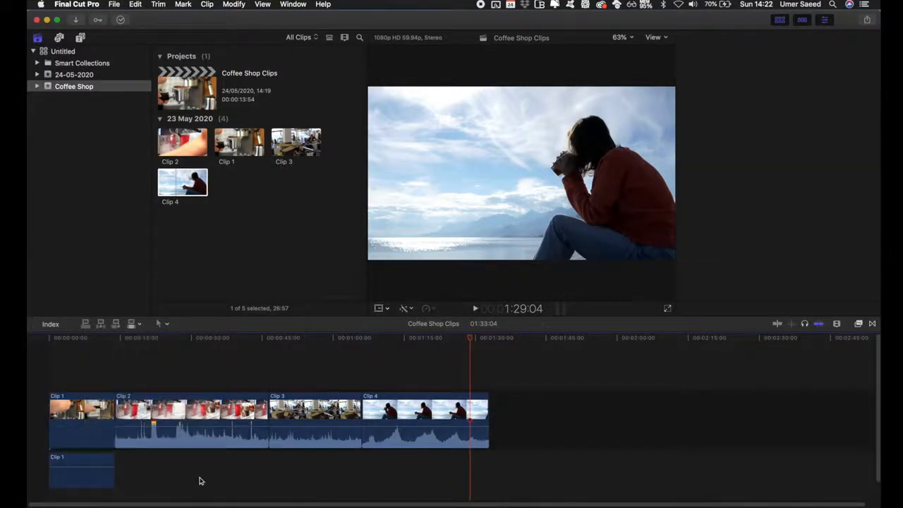
Detach the audio from Clip 2, Clip 3 and Clip 4 in the timeline
left_click_drag(185, 464, 438, 421)
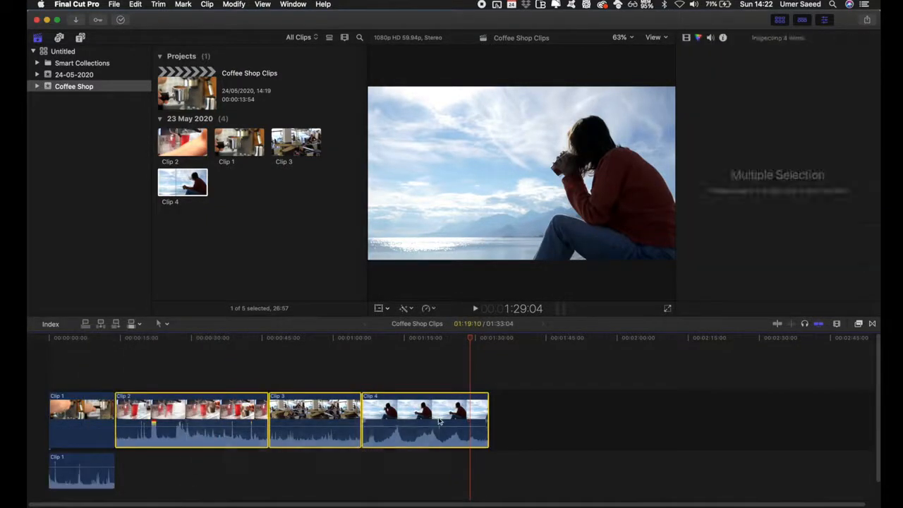
key("ctrl+shift+s")
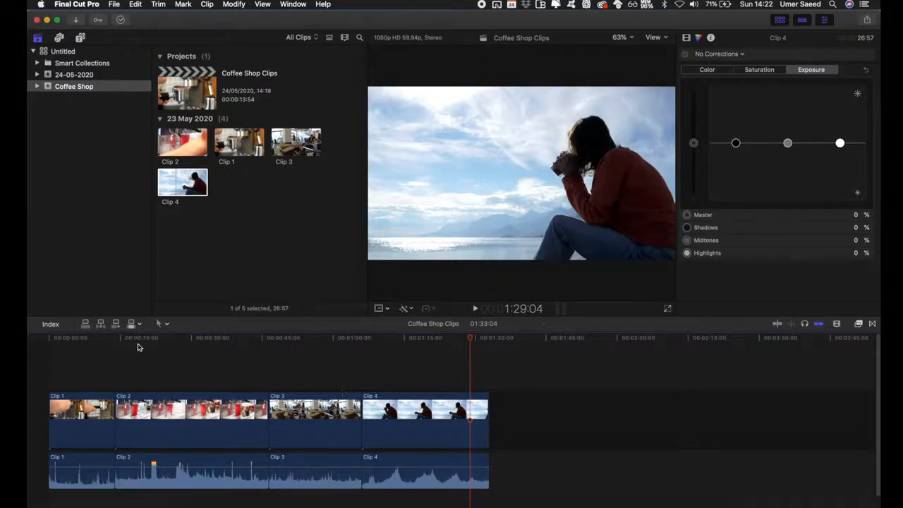
Open the video inspector for Clip 1 and examine its Transform, Crop and Distort settings
left_click(77, 422)
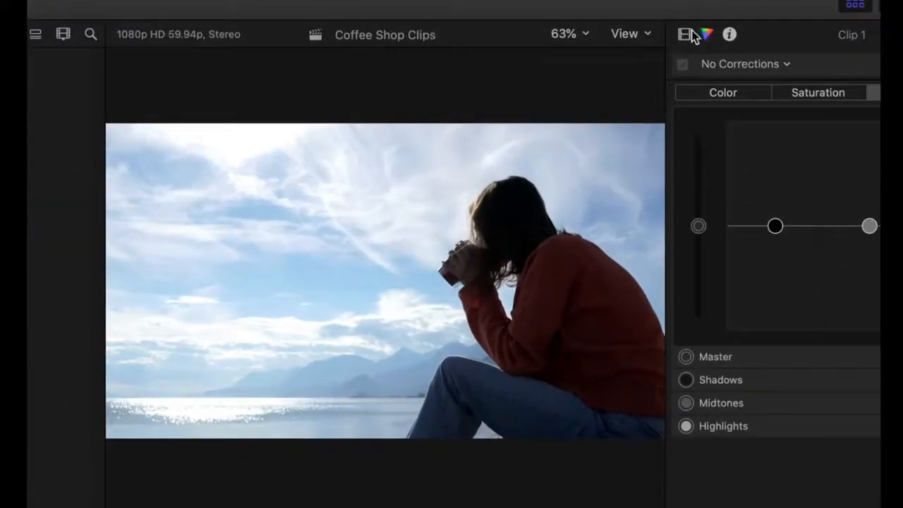
left_click(685, 35)
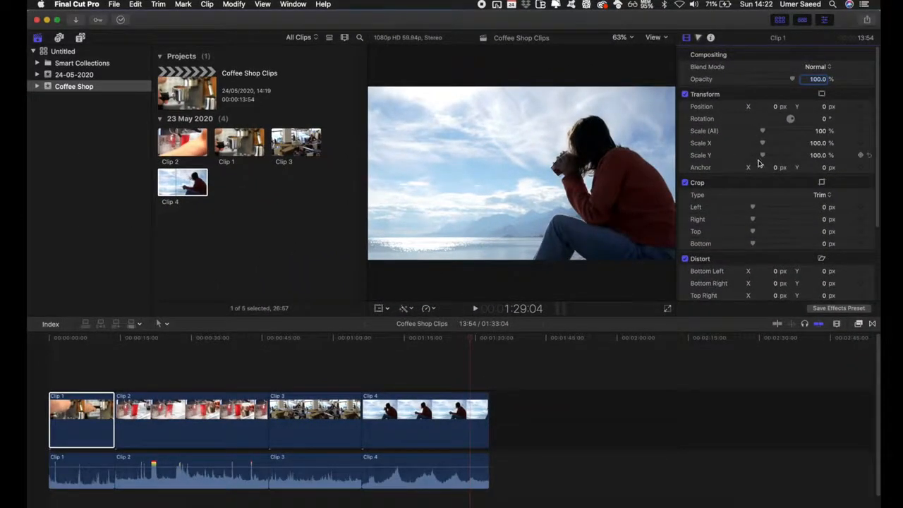
left_click_drag(74, 338, 62, 342)
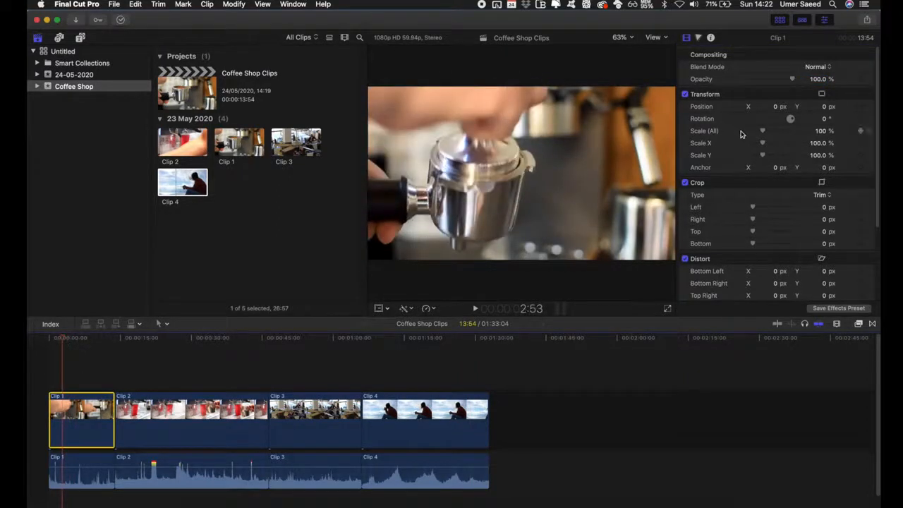
left_click_drag(764, 133, 769, 130)
key("super+z")
mouse_move(757, 209)
left_mouse_down()
mouse_move(777, 206)
mouse_move(750, 209)
left_mouse_up()
scroll(734, 183, "down", 3)
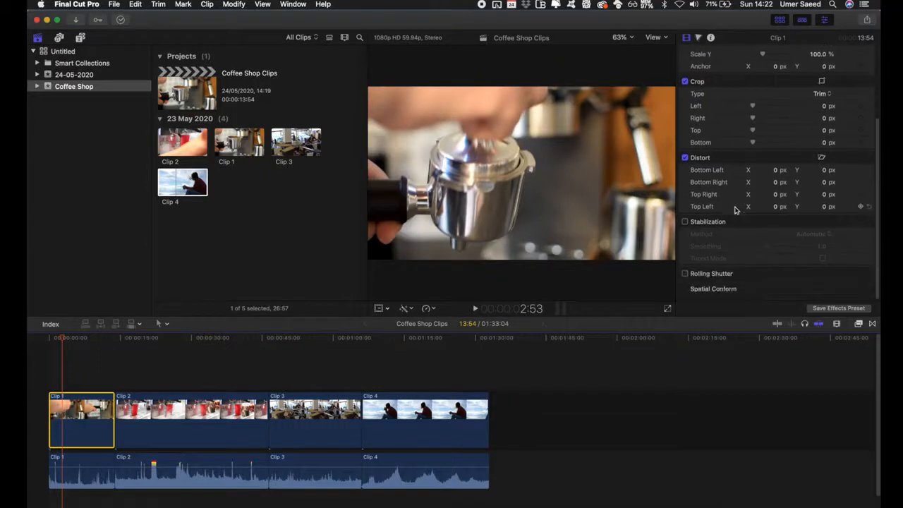
scroll(738, 207, "up", 3)
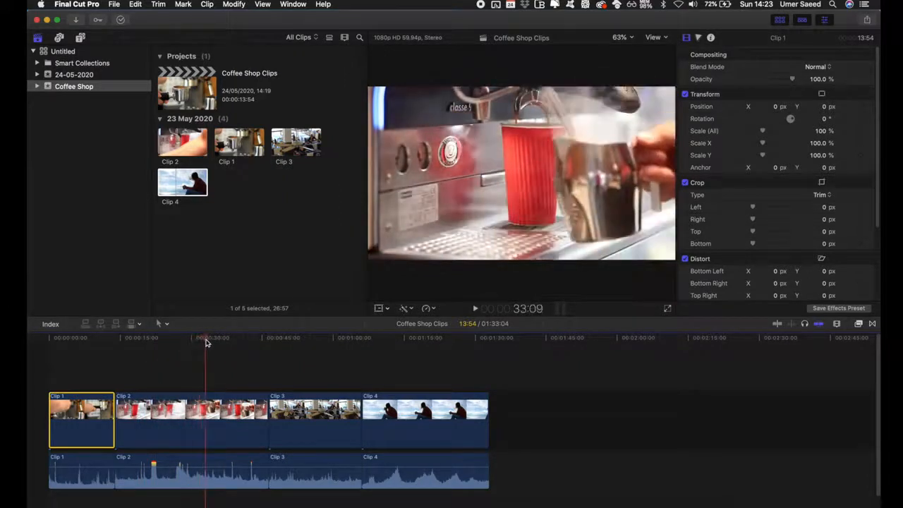
Cut Clip 2 at the playhead near 33 seconds with the Blade tool, then switch back to the Select tool
left_click(225, 409)
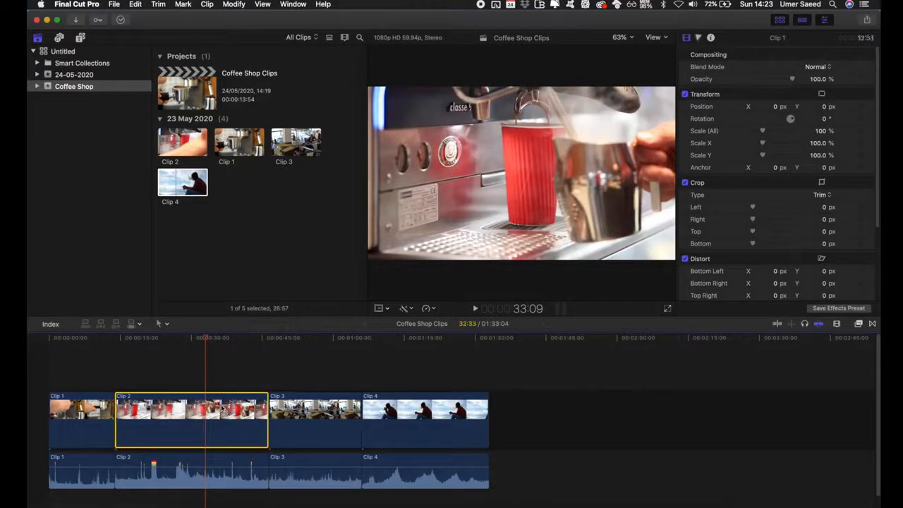
left_click(164, 324)
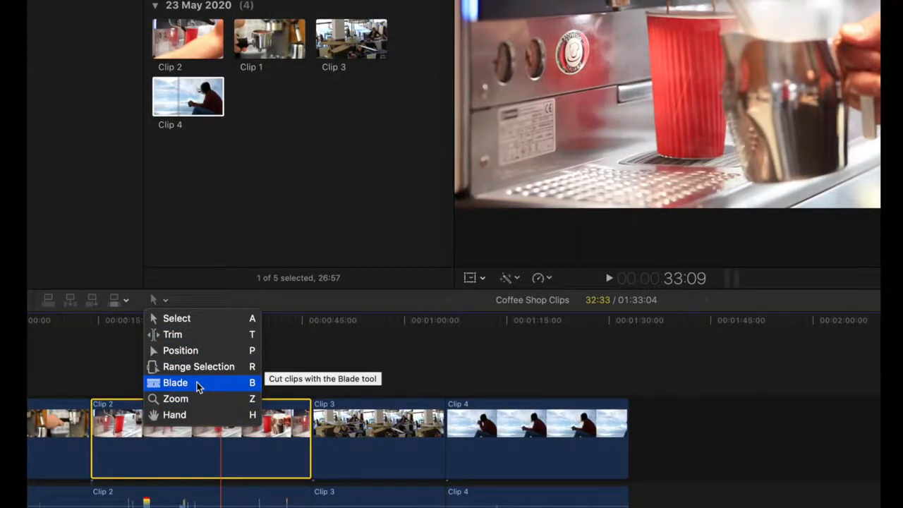
left_click(193, 387)
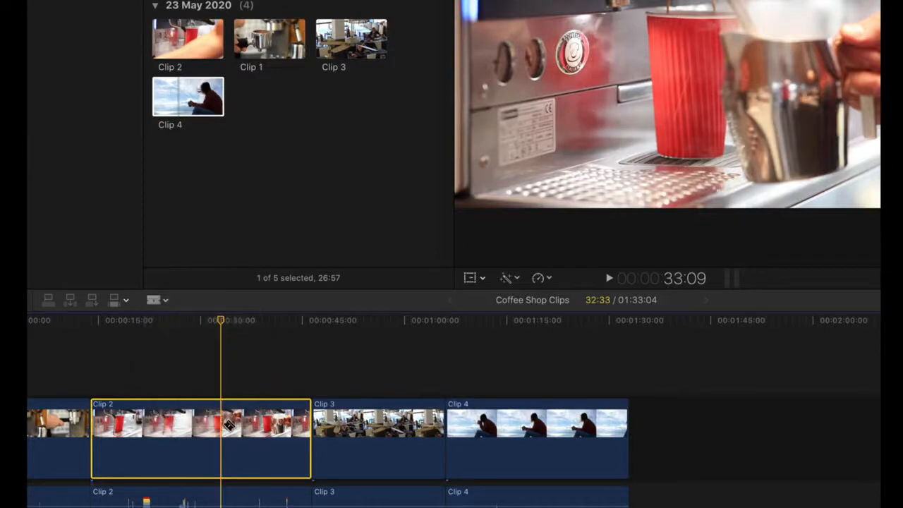
left_click(224, 423)
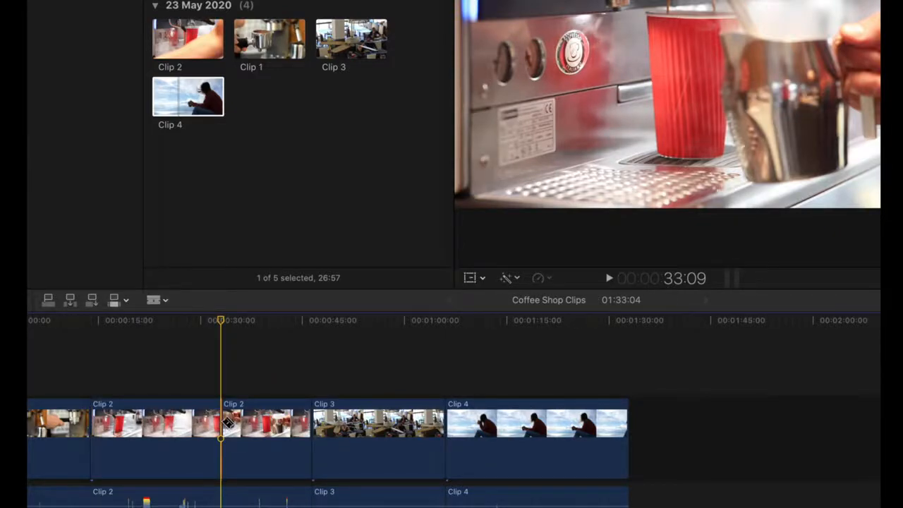
left_click(163, 300)
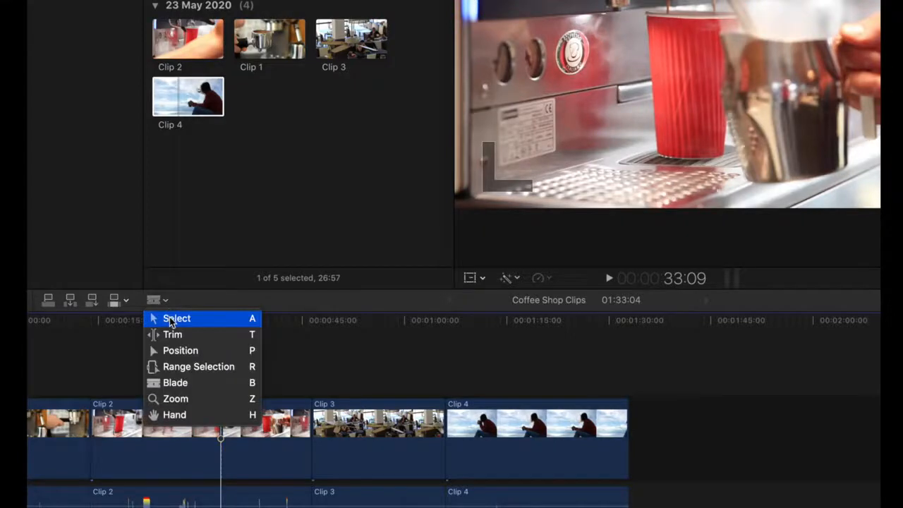
left_click(172, 319)
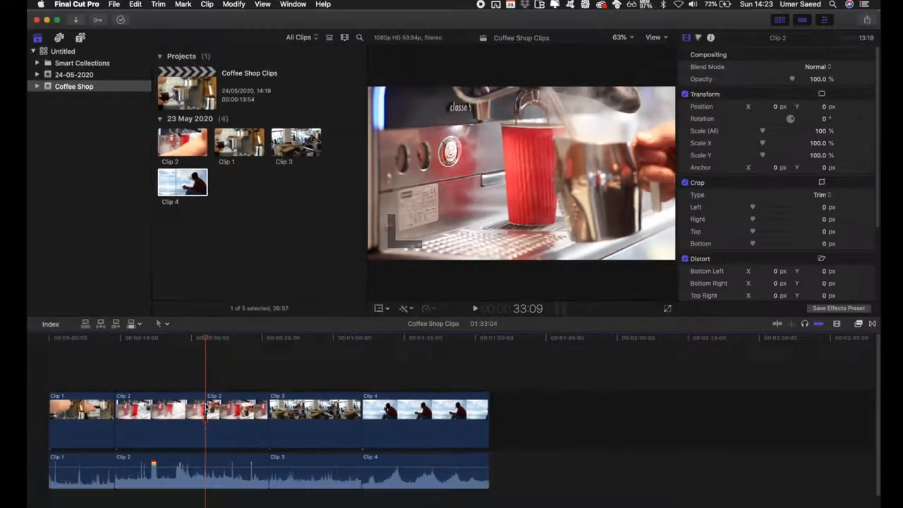
Delete the second half of the cut Clip 2 from the timeline
left_click(230, 412)
left_click(186, 413)
left_click(252, 413)
left_click(179, 414)
left_click(224, 412)
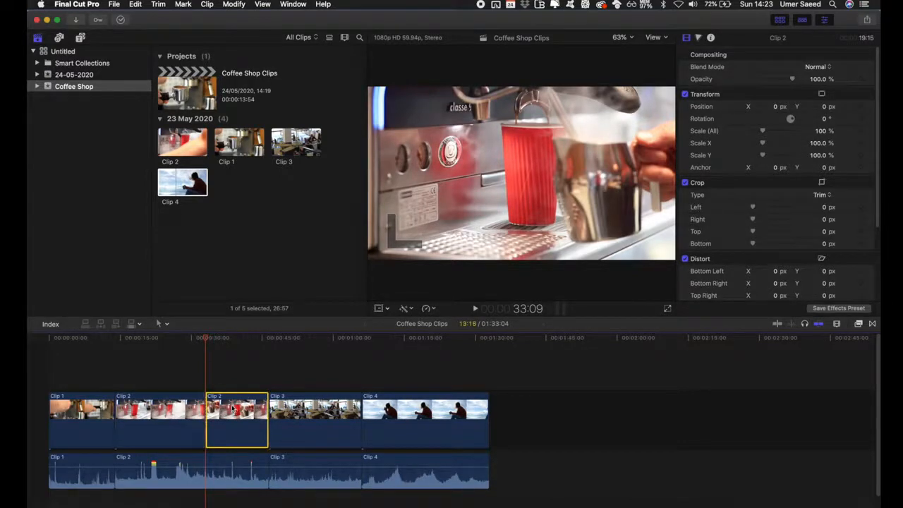
key("Delete")
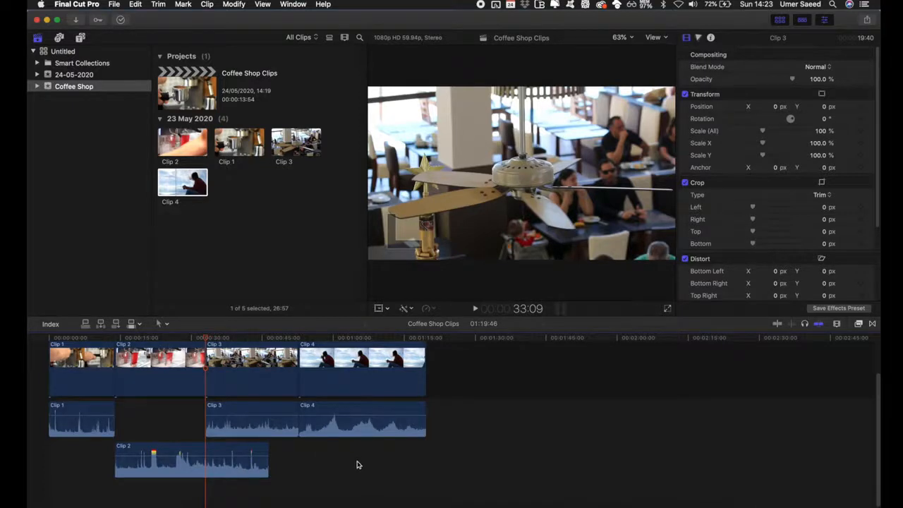
Select all the detached audio clips and delete them from the timeline
left_click_drag(384, 458, 97, 422)
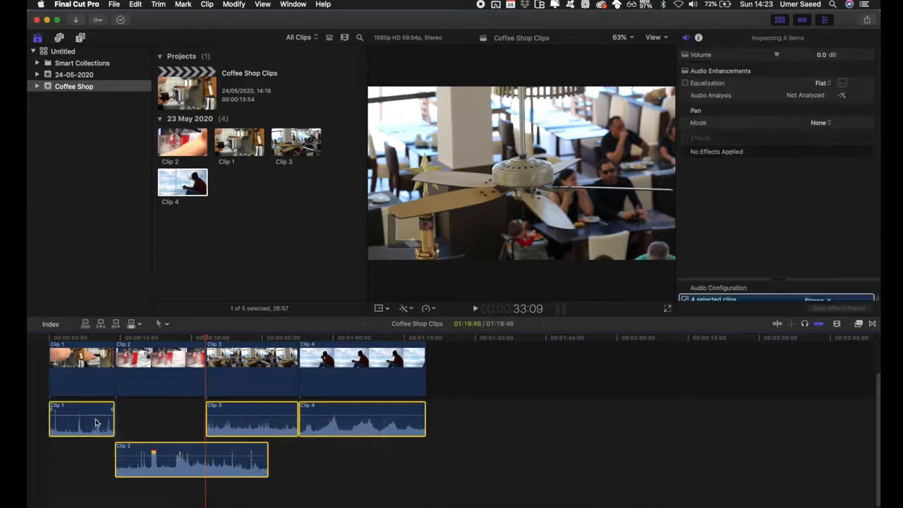
key("Delete")
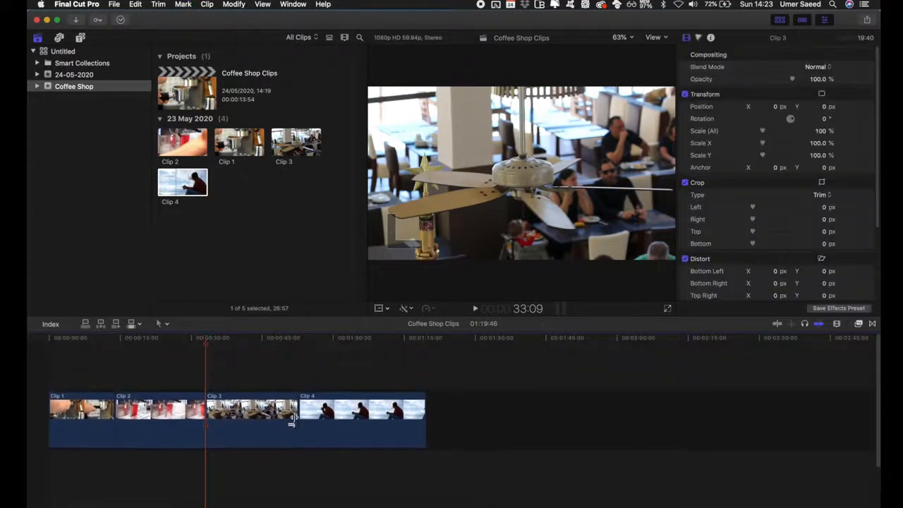
Split Clip 3 at the playhead at about 40 seconds and again at about 45 seconds
left_click(252, 418)
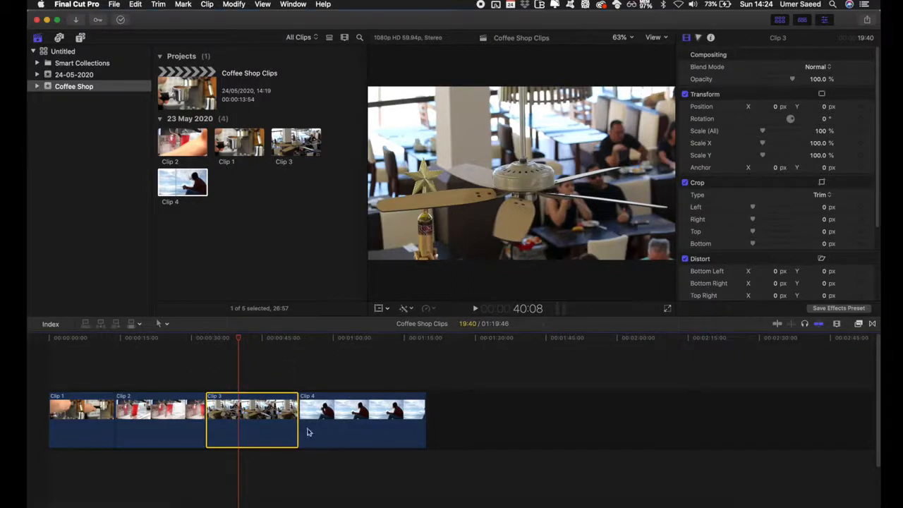
key("super+b")
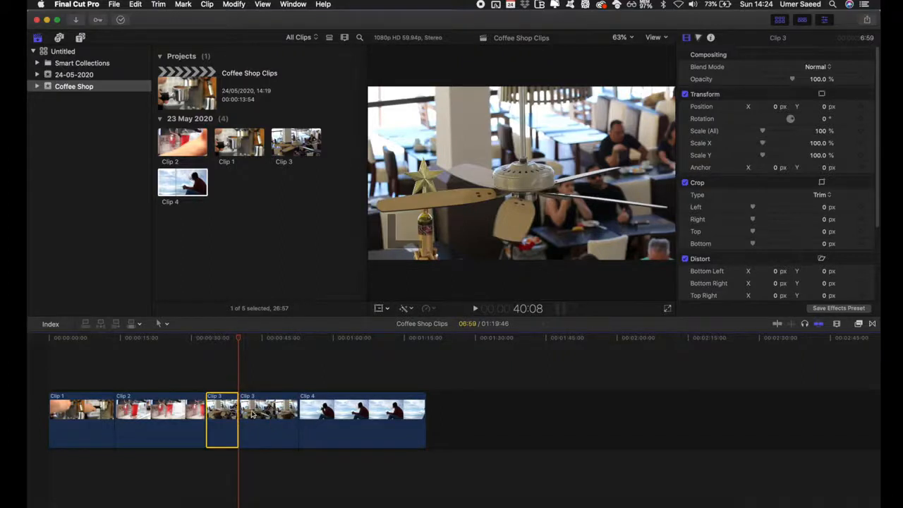
left_click_drag(237, 340, 263, 340)
left_click(276, 418)
key("super+b")
Move the middle Clip 3 segment above Clip 2 as a connected clip and delete the remaining Clip 3 segment
left_click_drag(255, 419, 189, 361)
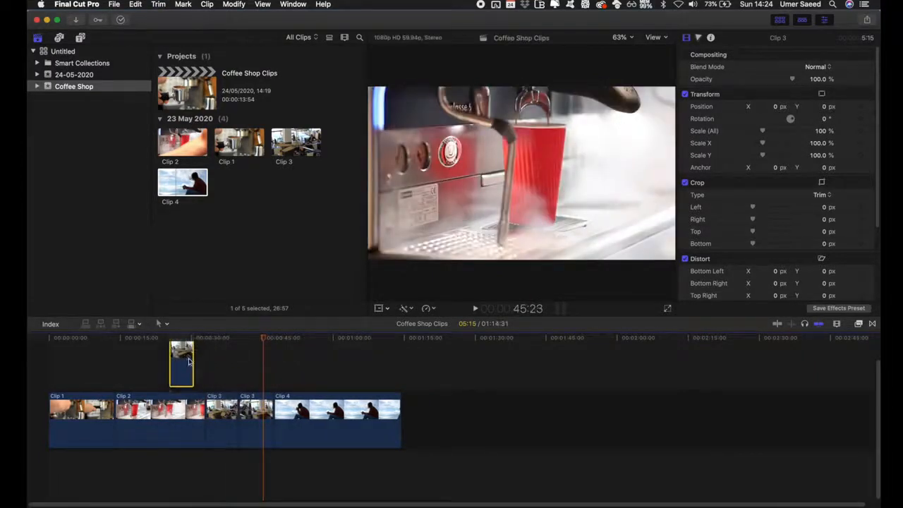
left_click(258, 422)
key("Delete")
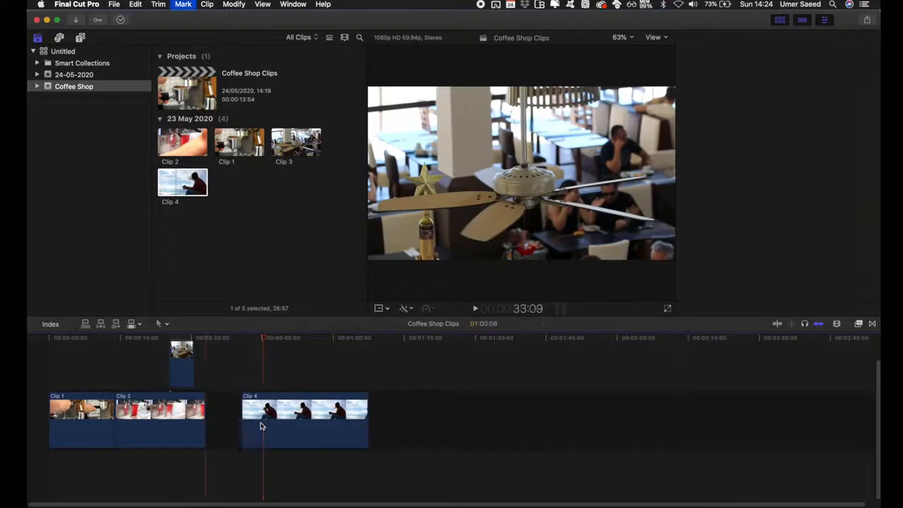
Split Clip 4 at the playhead at about 50 seconds and delete the part after the cut
left_click_drag(205, 339, 287, 340)
left_click(308, 421)
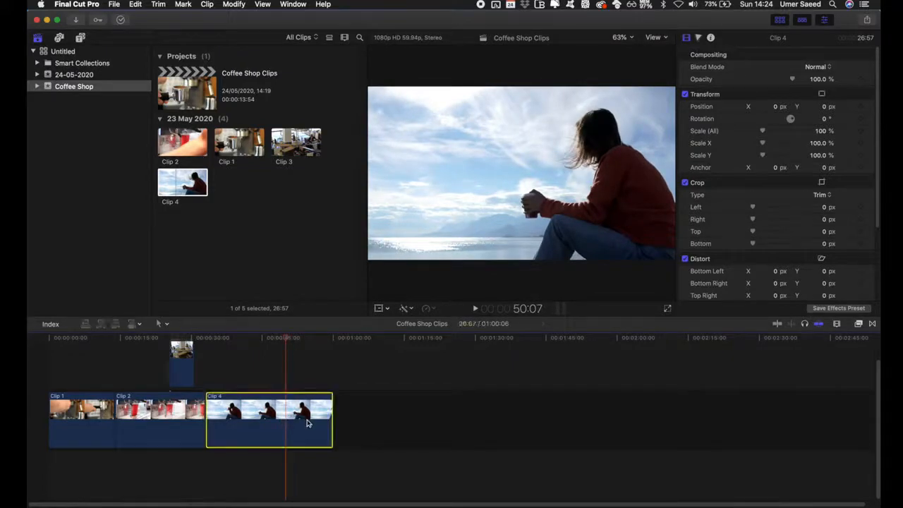
key("super+b")
left_click(306, 422)
key("Delete")
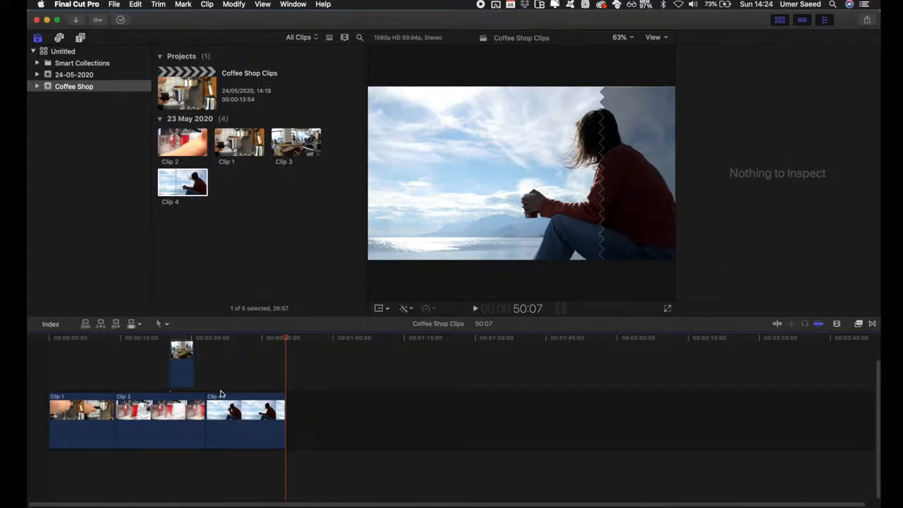
Import Smooth Acoustic Music.mp3 into the Coffee Shop event
scroll(220, 394, "up", 2)
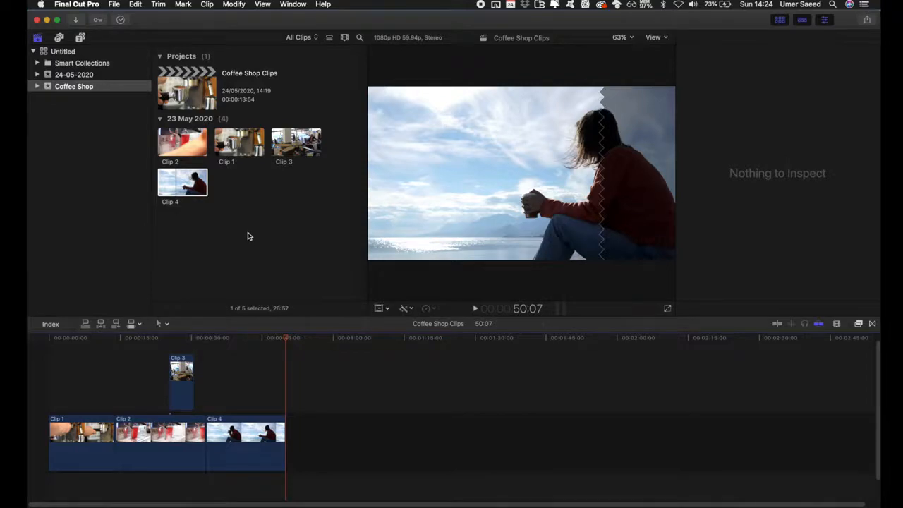
key("super+i")
left_click(277, 339)
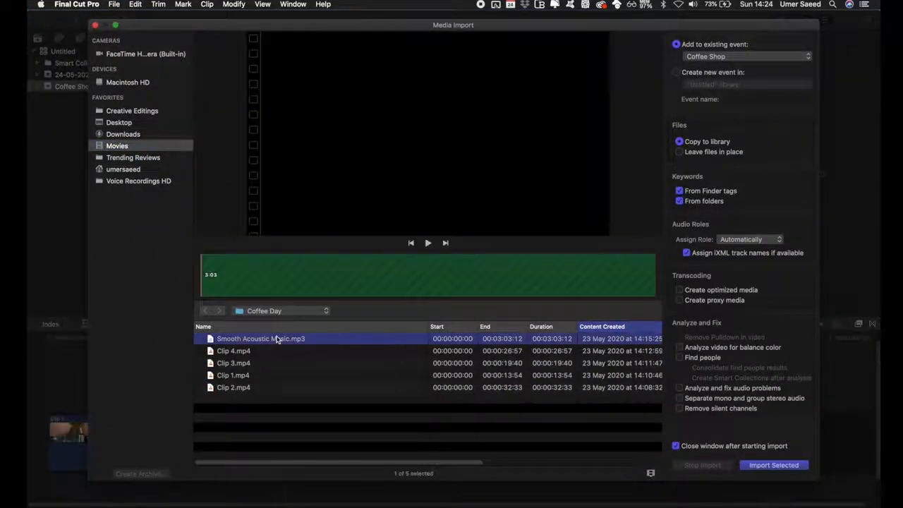
key("Return")
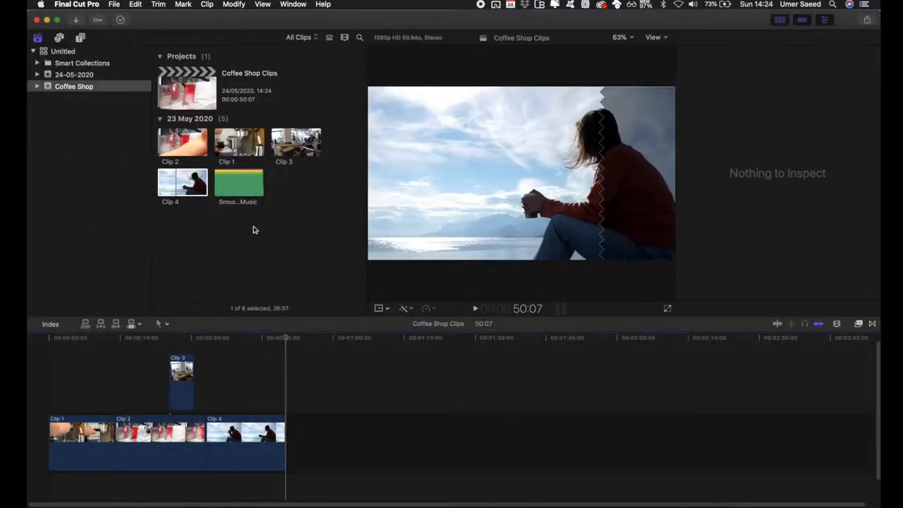
Select a portion of the Smooth Acoustic Music clip and add it to the timeline beneath the video clips
scroll(160, 379, "down", 1)
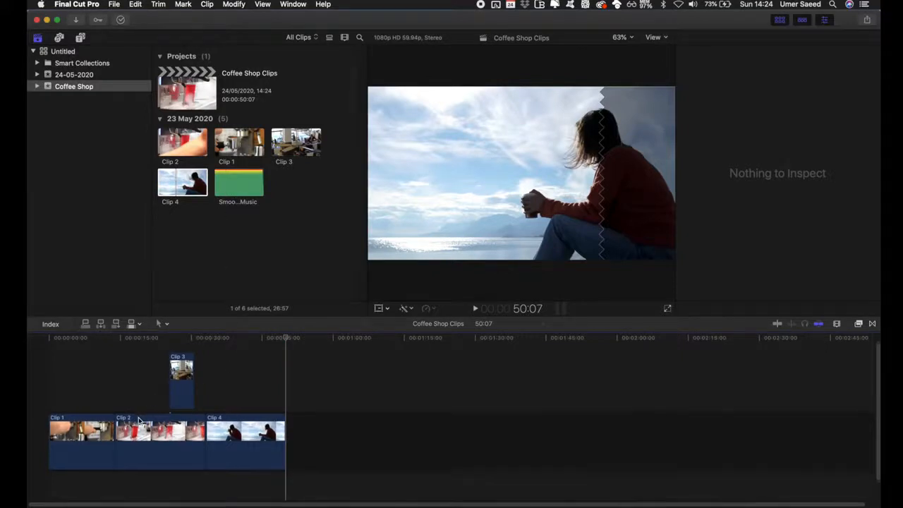
left_click(219, 189)
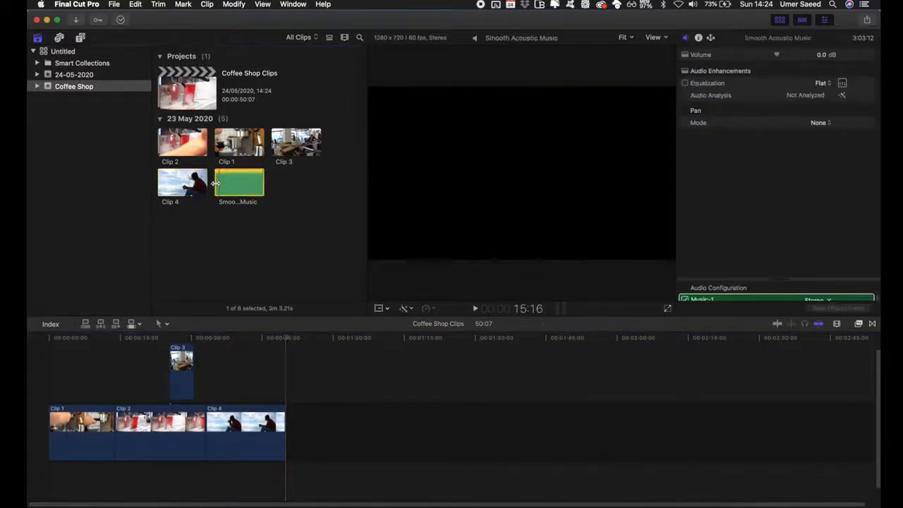
left_click(286, 340)
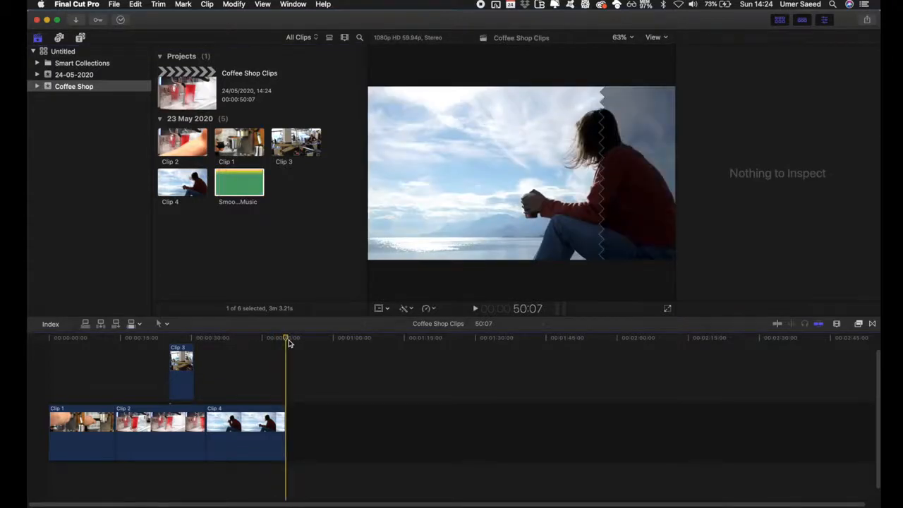
left_click(227, 189)
left_click_drag(215, 182, 186, 493)
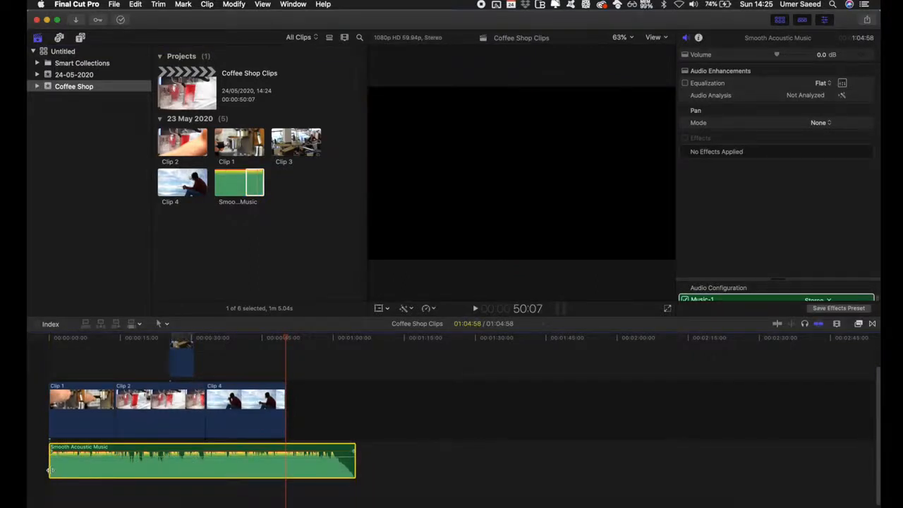
Trim the music clip's start and reposition it to span from the project start to the end of Clip 4
left_click_drag(50, 469, 108, 469)
left_click_drag(198, 450, 135, 448)
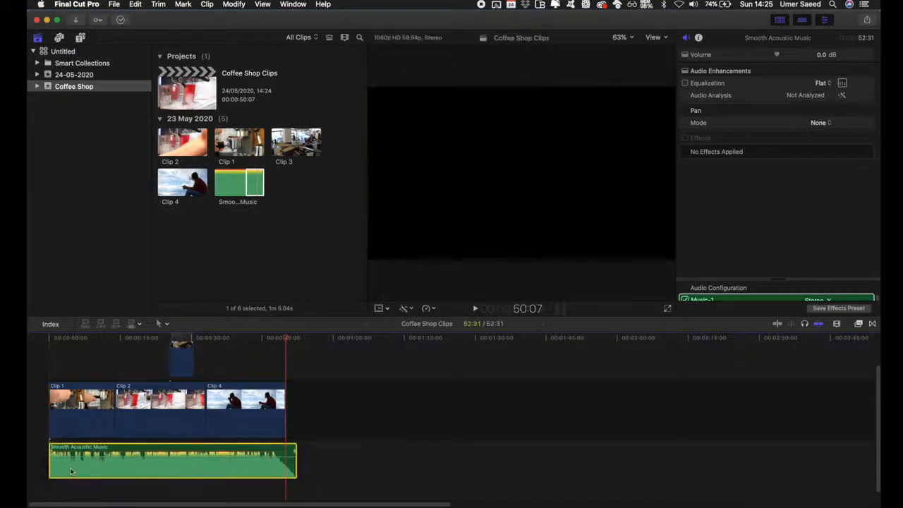
left_click_drag(49, 471, 65, 471)
left_click_drag(107, 451, 94, 454)
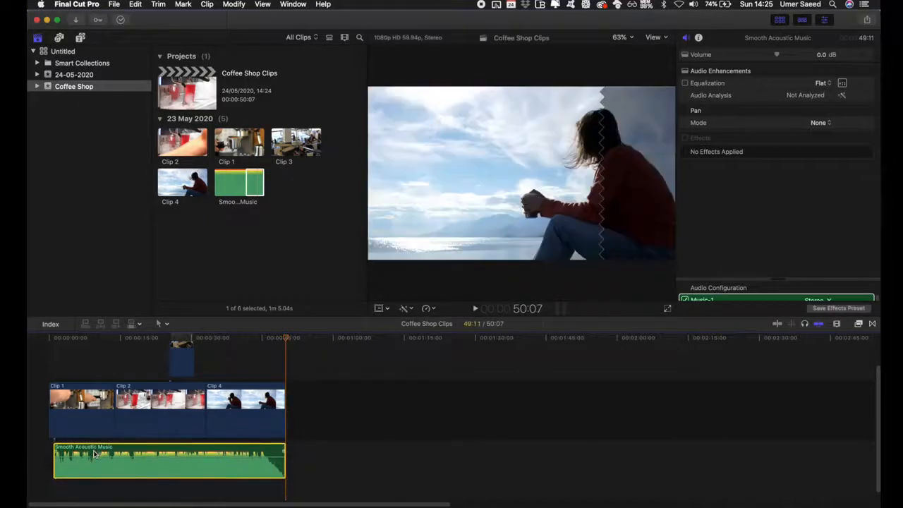
left_click_drag(56, 466, 49, 466)
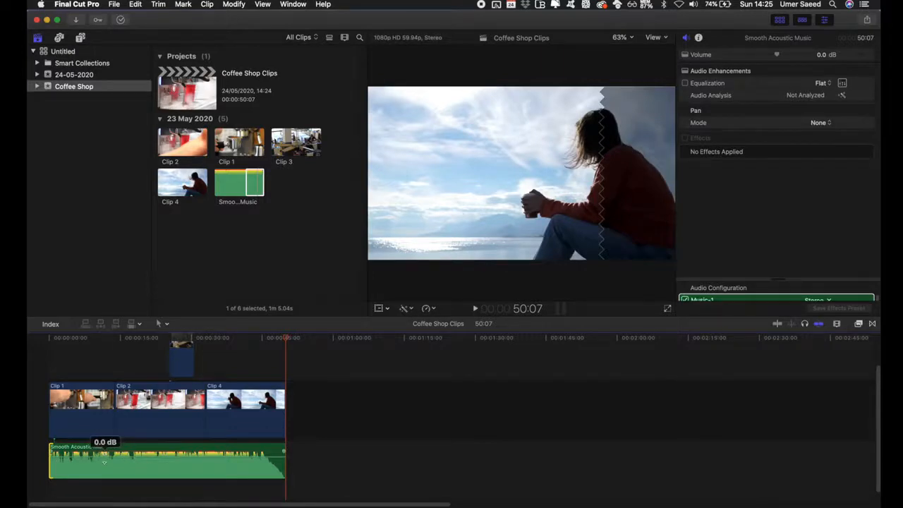
Lower the music clip's volume to -7.0 dB
left_click_drag(123, 460, 123, 460)
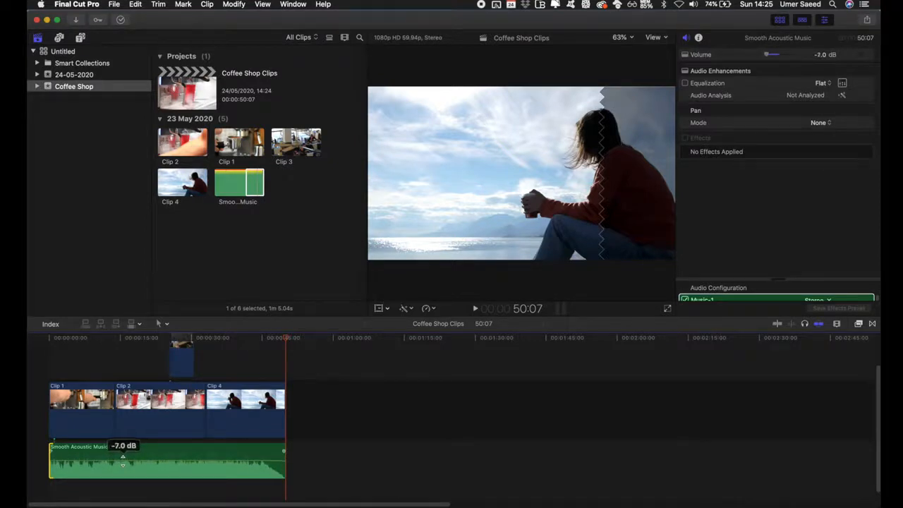
scroll(214, 443, "up", 5)
scroll(214, 443, "down", 3)
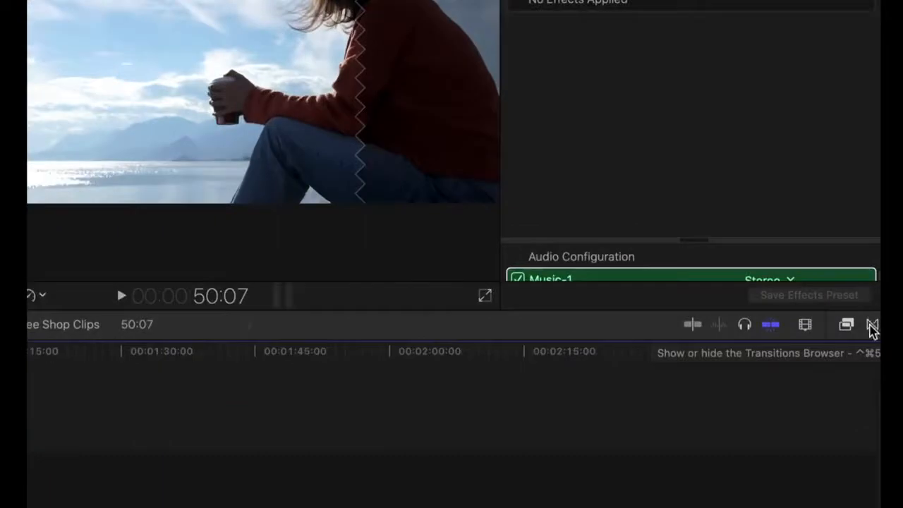
Open the Transitions browser and add a Cross Dissolve transition between Clip 1 and Clip 2
left_click(872, 326)
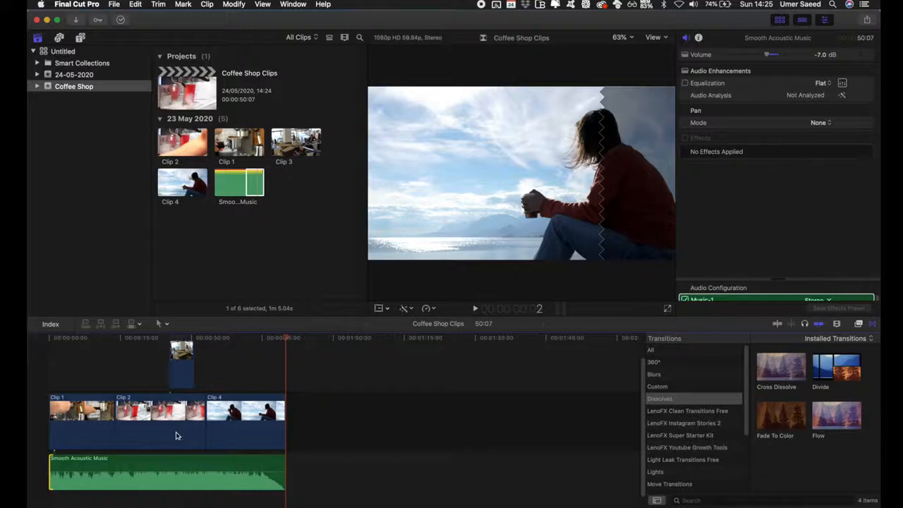
left_click(727, 412)
scroll(691, 416, "down", 5)
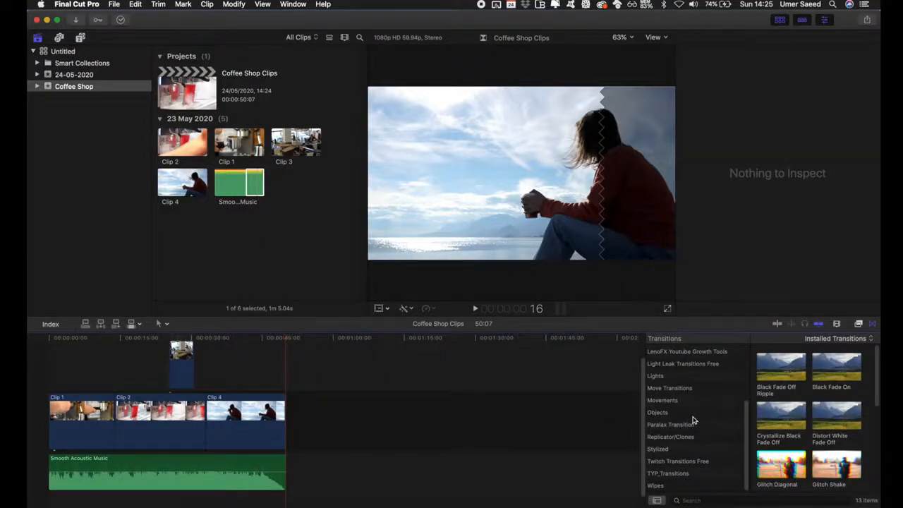
scroll(692, 421, "up", 5)
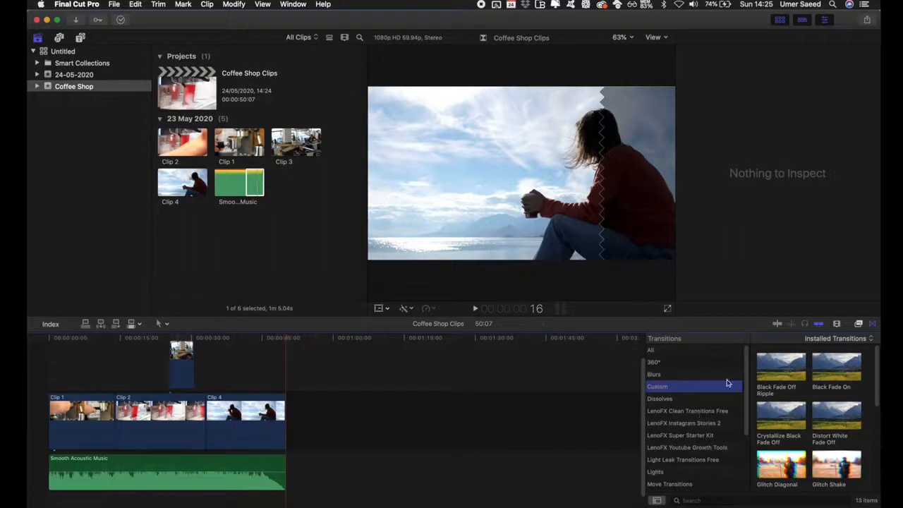
left_click(684, 374)
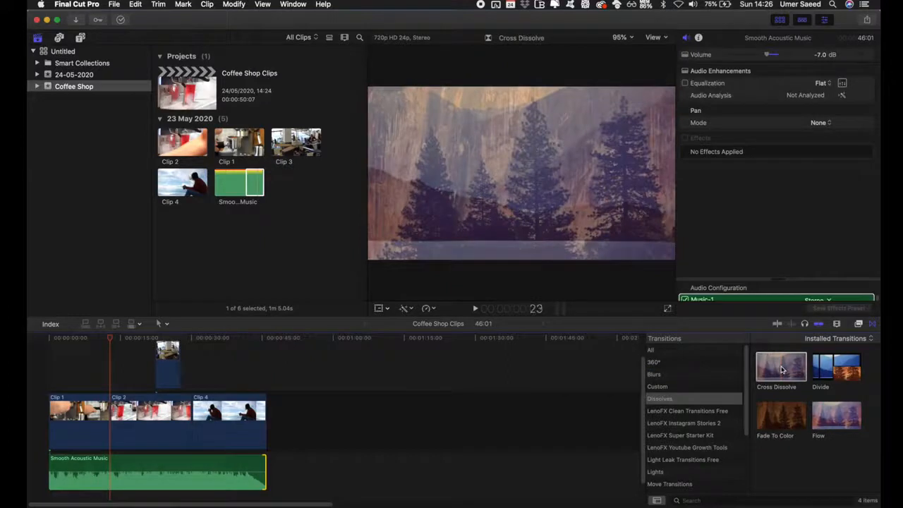
left_click_drag(781, 369, 101, 424)
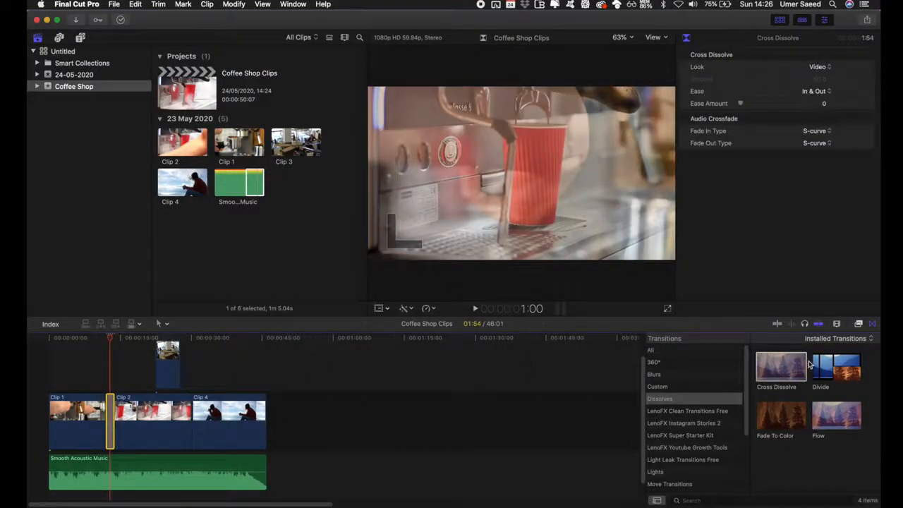
Add a Flow transition between Clip 2 and Clip 4, then close the Transitions browser
left_click(832, 426)
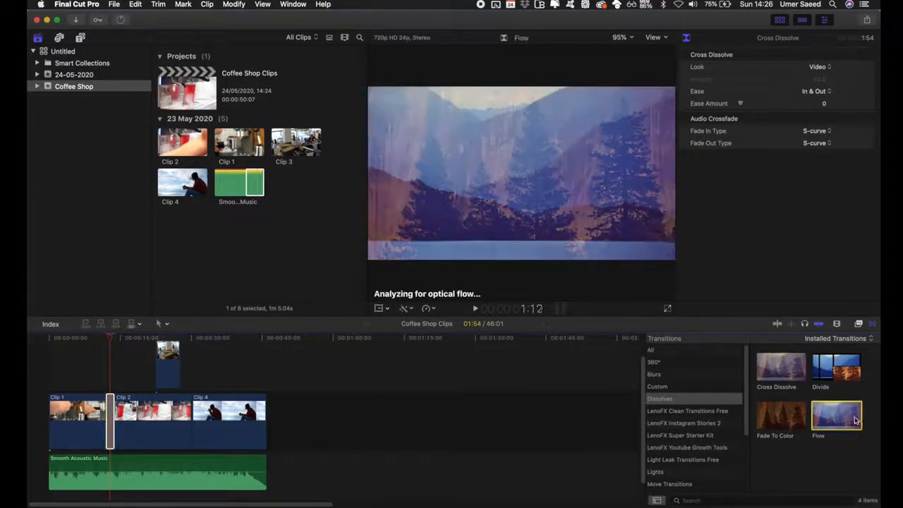
left_click_drag(850, 421, 194, 422)
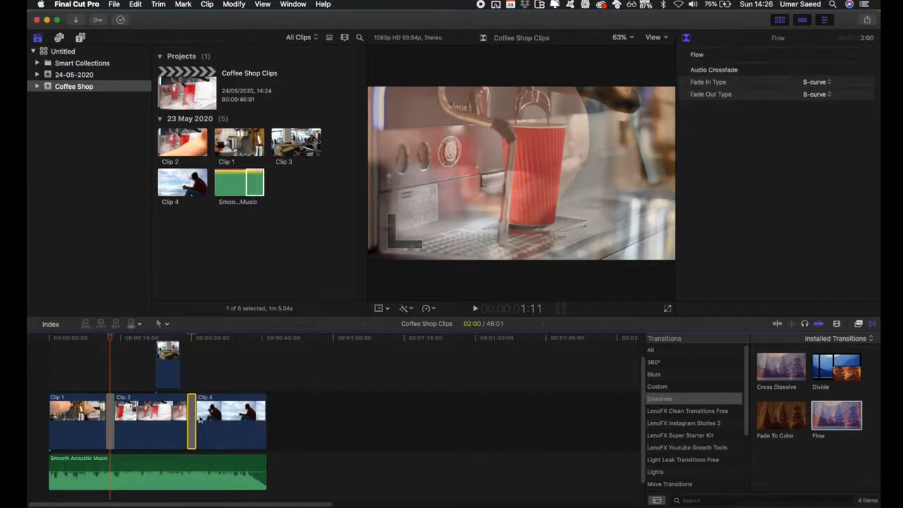
left_click(869, 324)
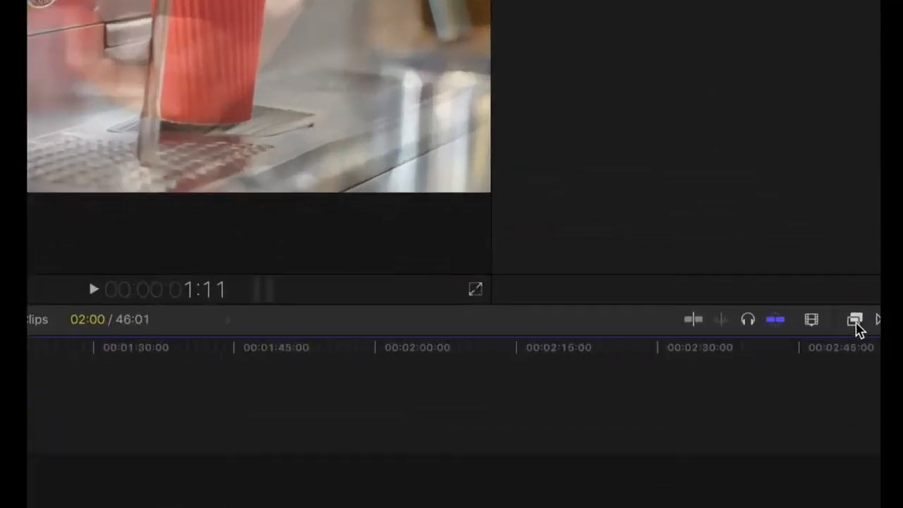
Browse the video effect categories in the Effects browser, then close it
left_click(855, 320)
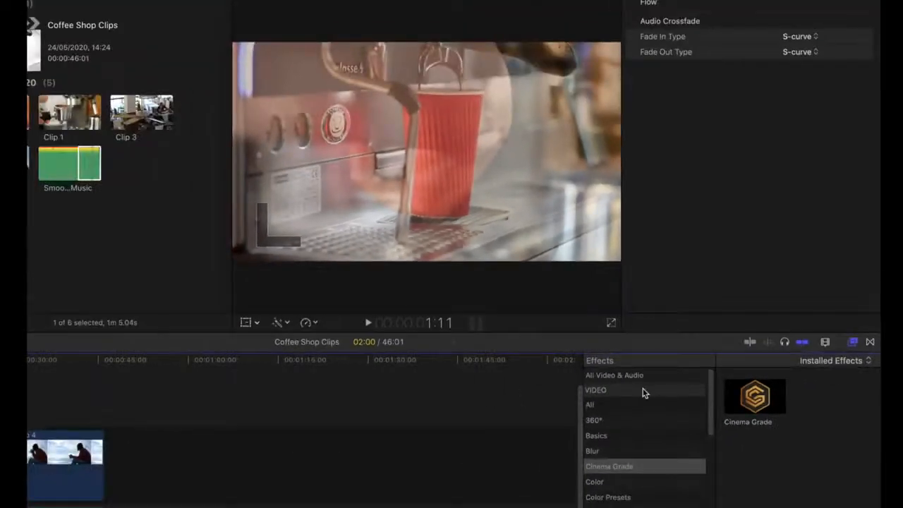
left_click(529, 407)
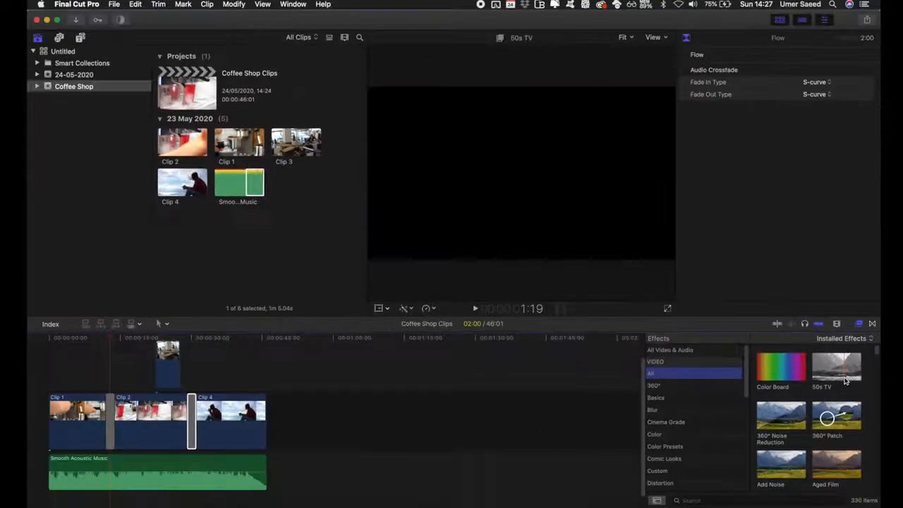
scroll(673, 432, "down", 5)
scroll(696, 397, "up", 5)
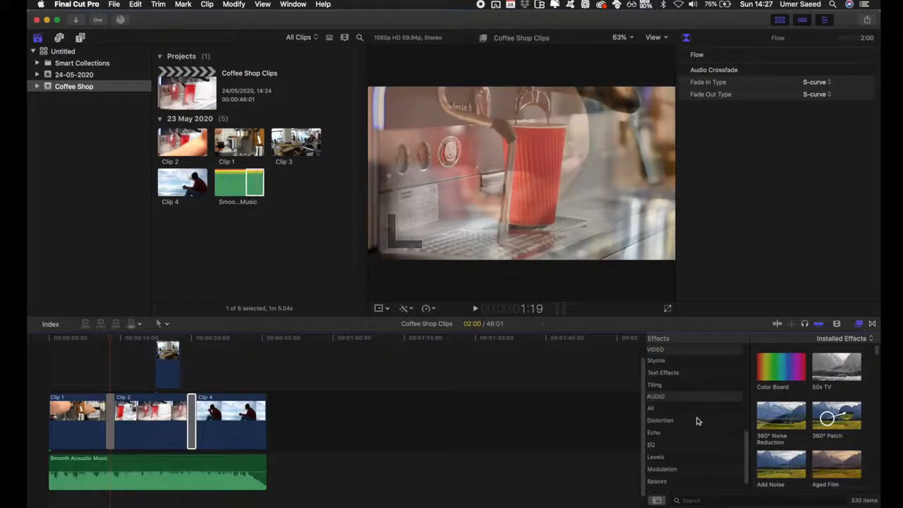
left_click(684, 412)
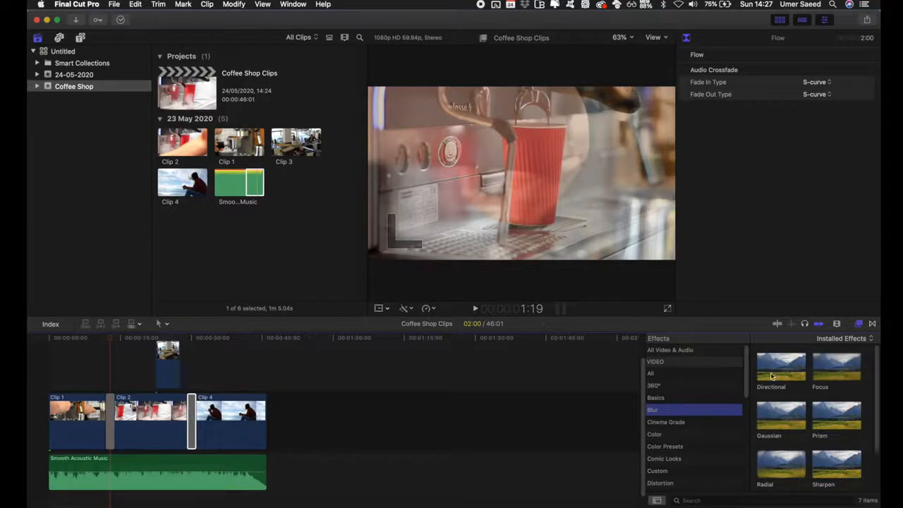
left_click(858, 325)
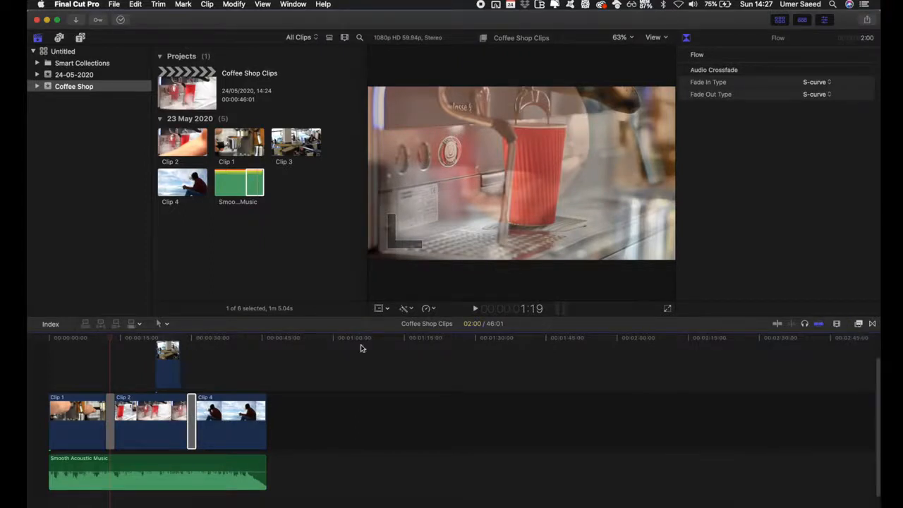
Add a Basic 3D title above Clip 1 at the start of the project and extend its length
left_click_drag(110, 337, 57, 339)
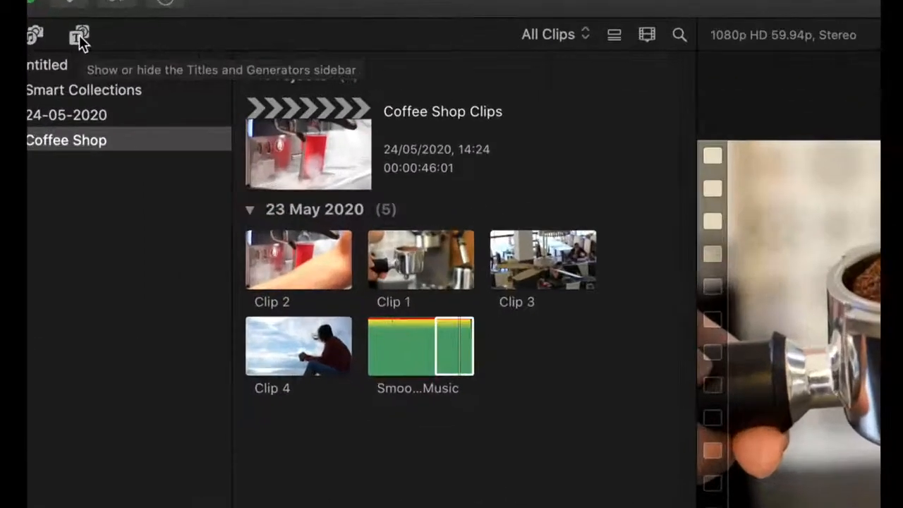
left_click(79, 34)
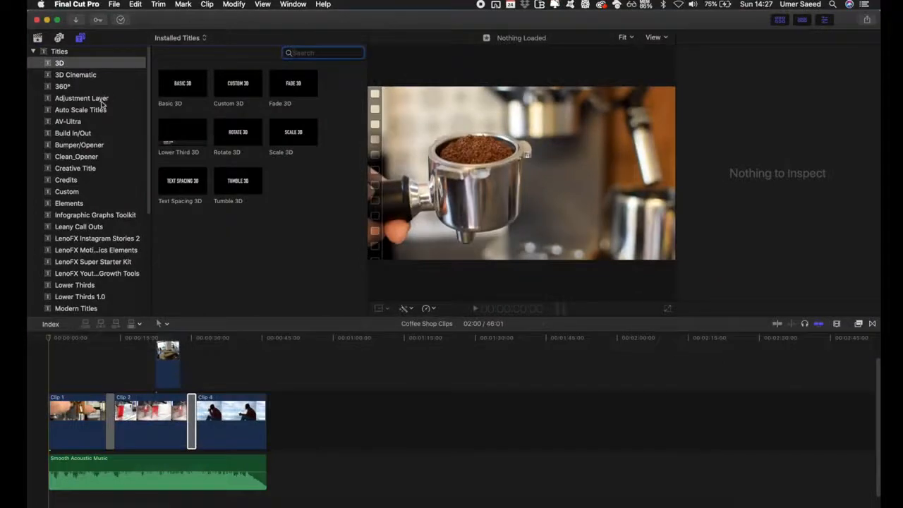
scroll(102, 95, "down", 5)
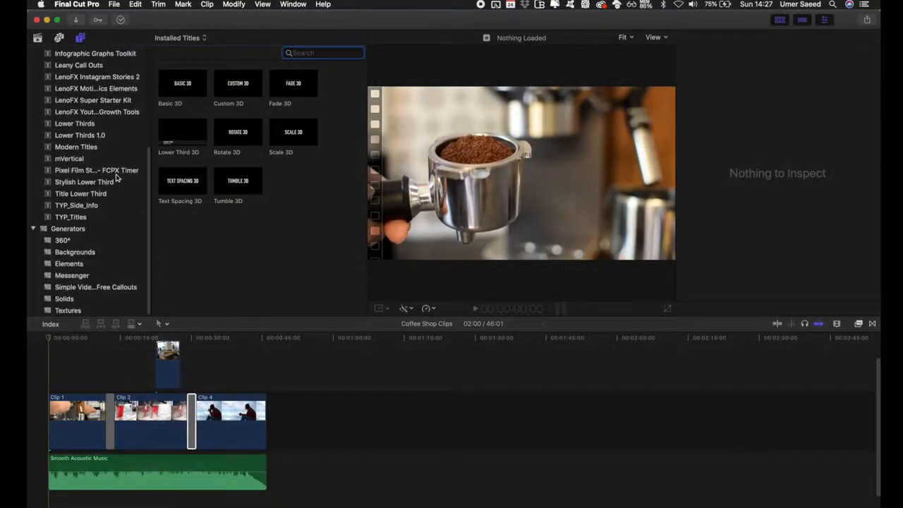
scroll(117, 178, "up", 5)
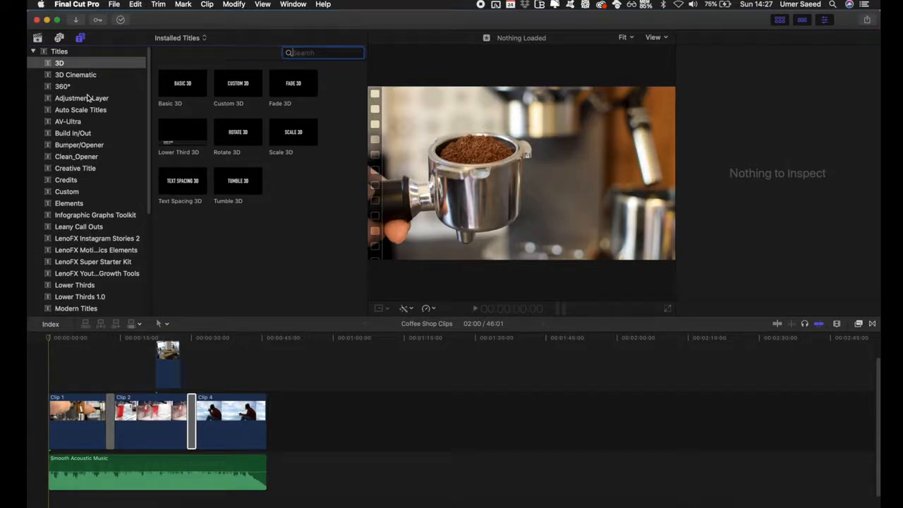
left_click(184, 84)
left_click_drag(182, 84, 83, 387)
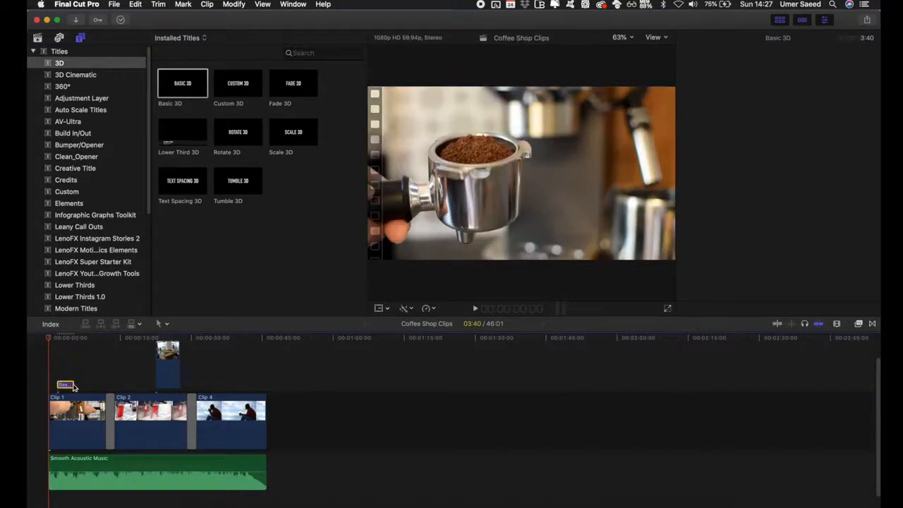
left_click_drag(71, 385, 96, 384)
left_click(76, 340)
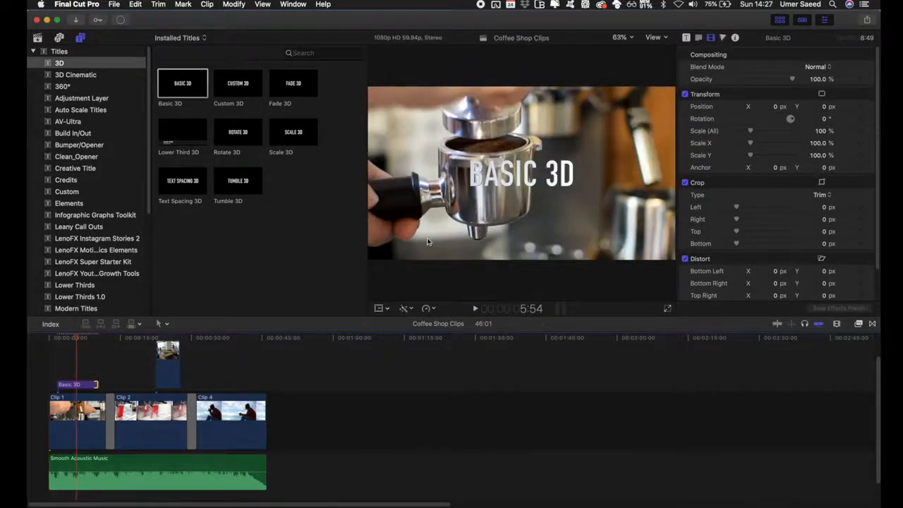
Replace the title's text with COFFEE SHOP
left_click(77, 385)
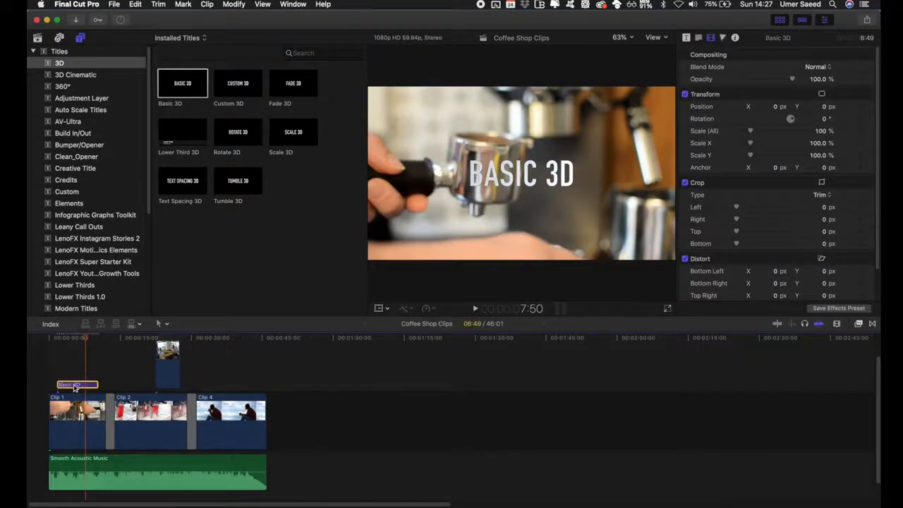
left_click(520, 182)
double_click(520, 180)
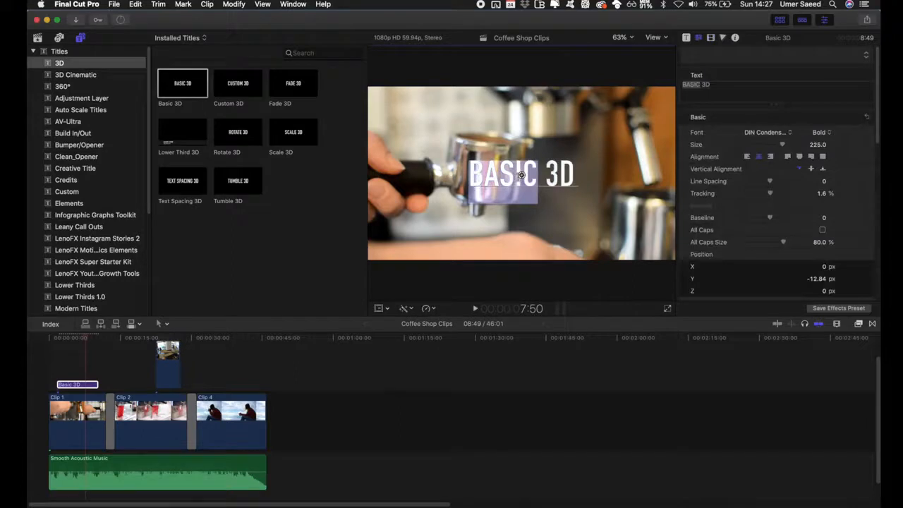
key("super+a")
type("COFFEE")
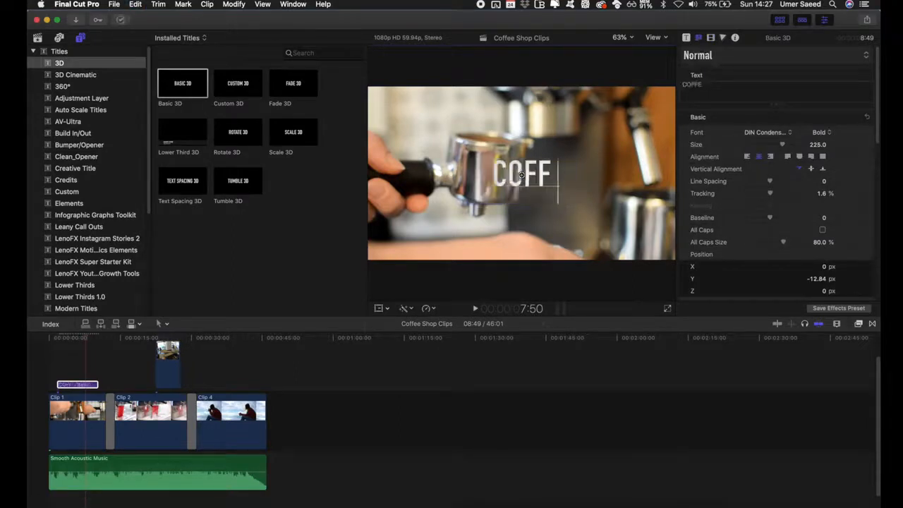
type(" SHOP")
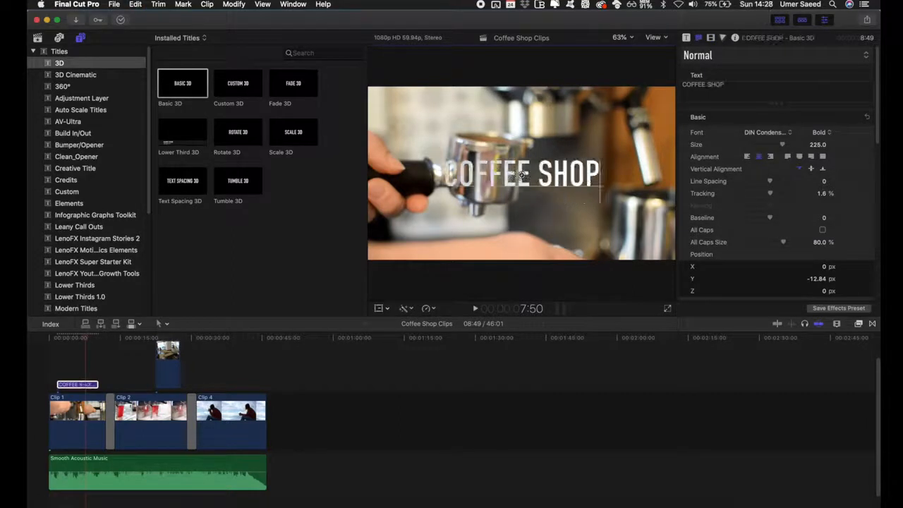
Play the project from the beginning to preview the title and transitions
left_click(72, 341)
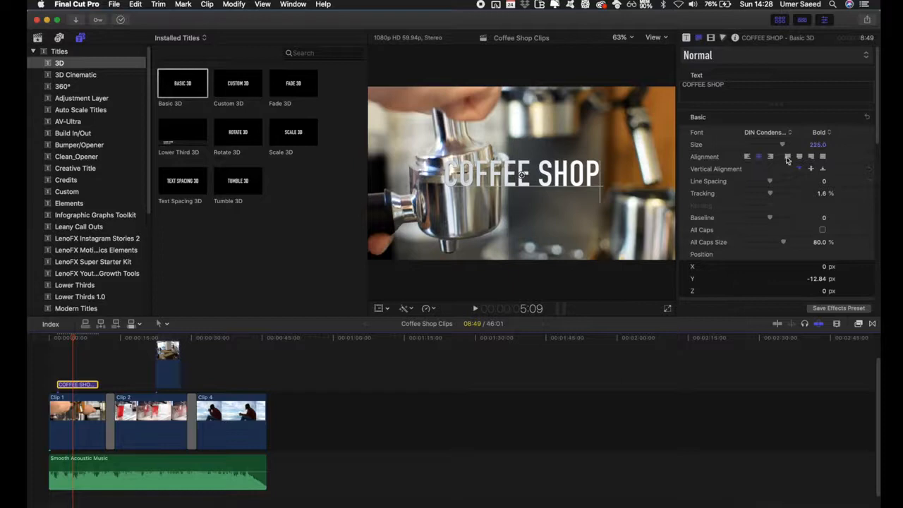
left_click_drag(78, 341, 49, 341)
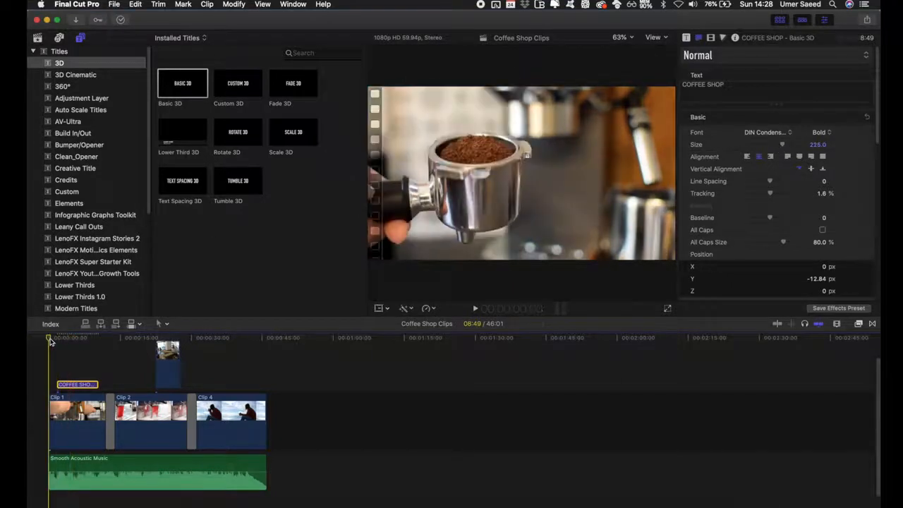
key("space")
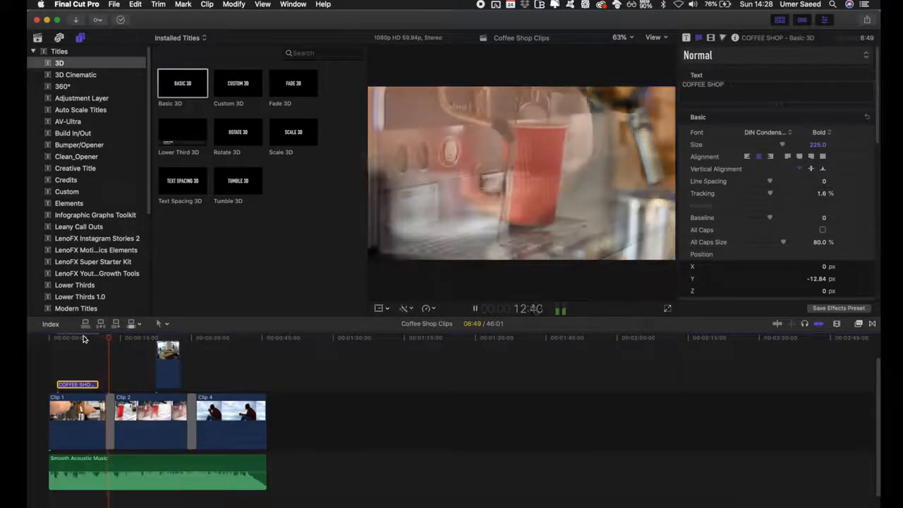
key("space")
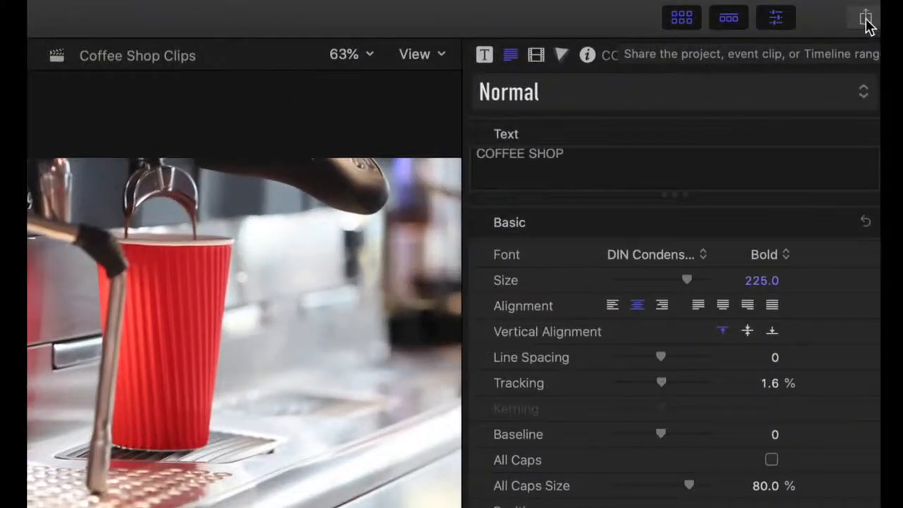
Export the project as a Master File with the H.264 Better Quality codec, saving it as Coffee Shop Clips
left_click(866, 21)
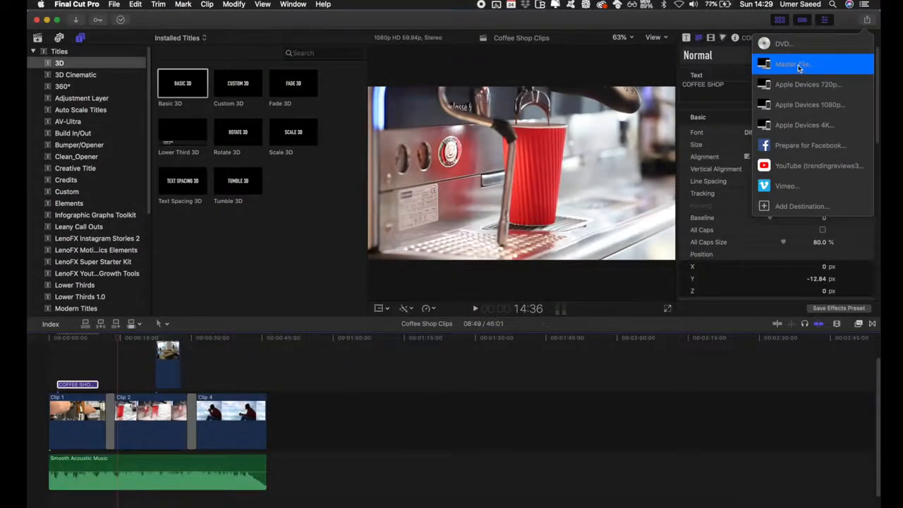
left_click(799, 67)
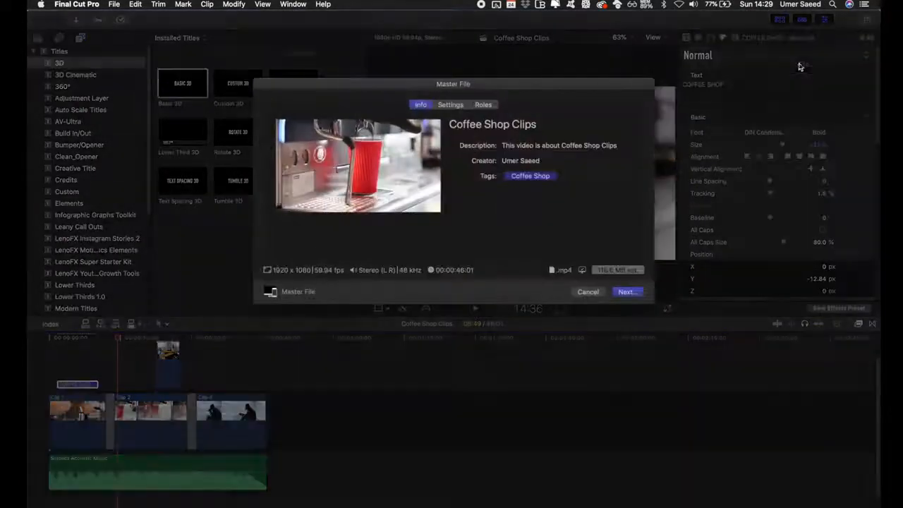
left_click(459, 107)
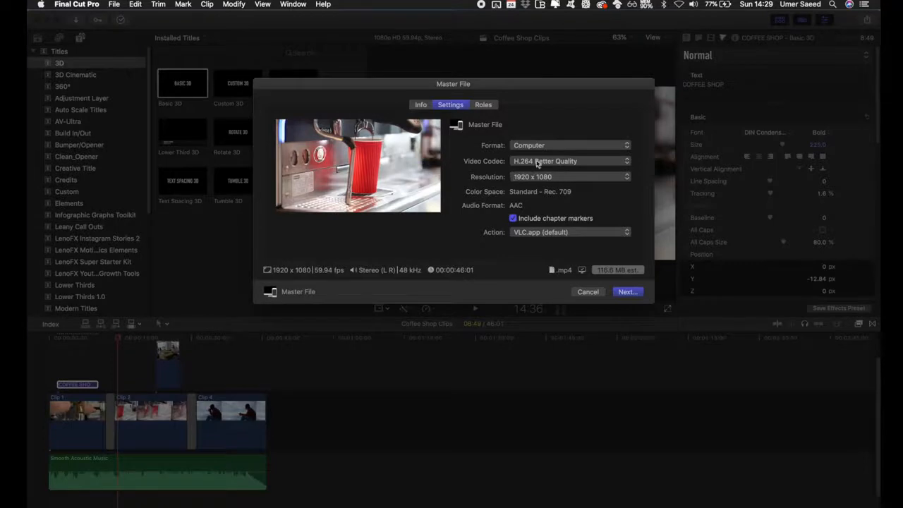
left_click(567, 162)
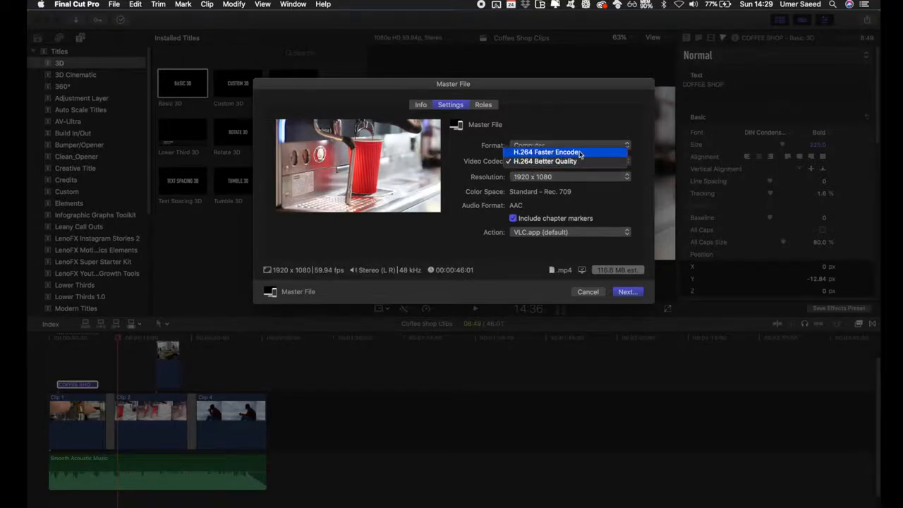
left_click(583, 165)
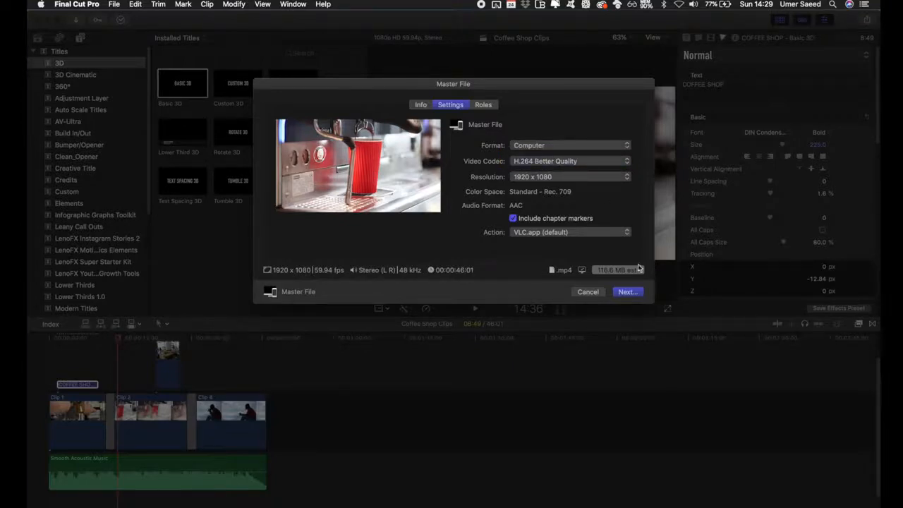
left_click(630, 292)
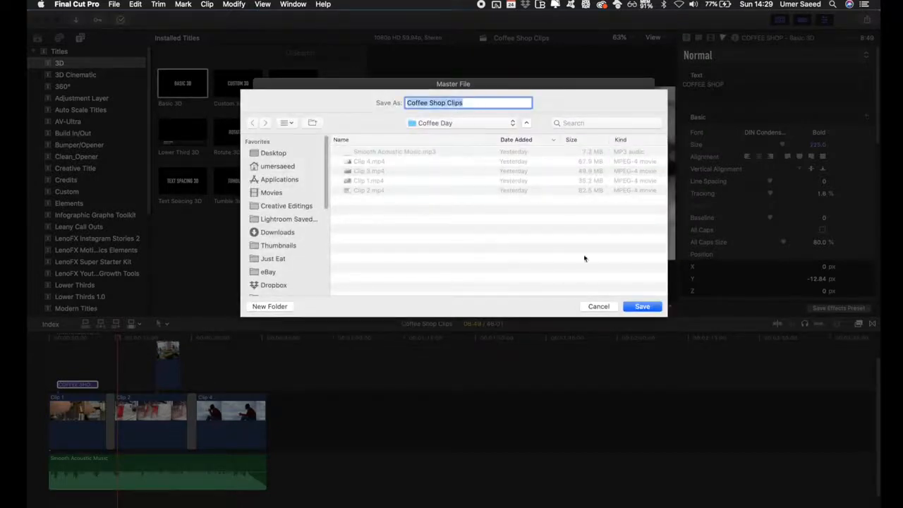
left_click(642, 306)
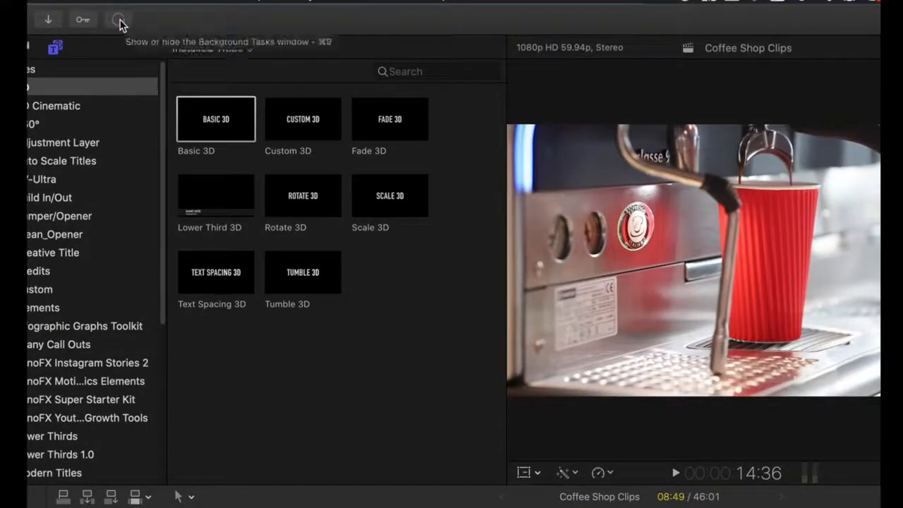
Open the Background Tasks window to watch the export's sharing progress
left_click(120, 25)
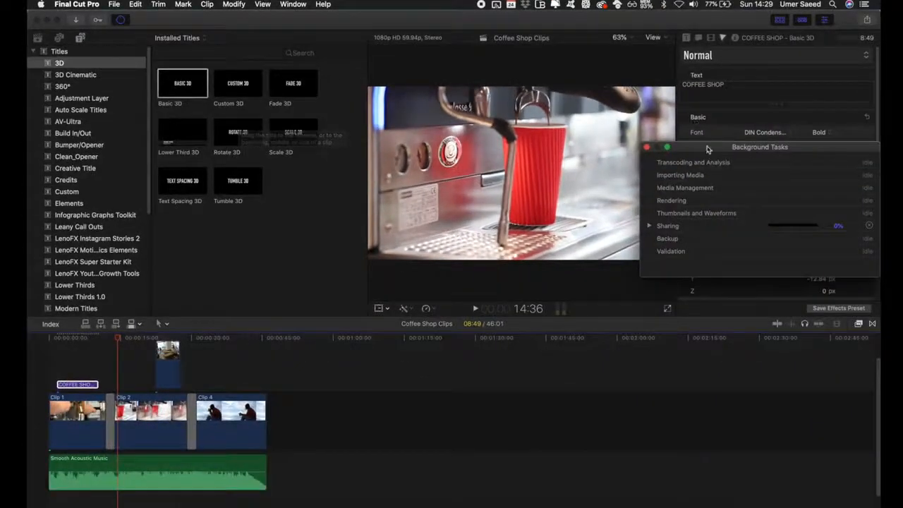
left_click_drag(826, 166, 354, 148)
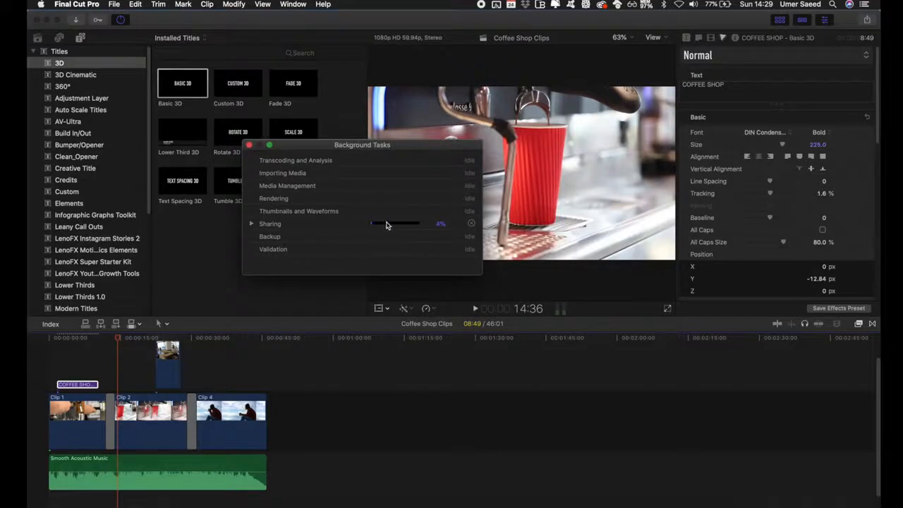